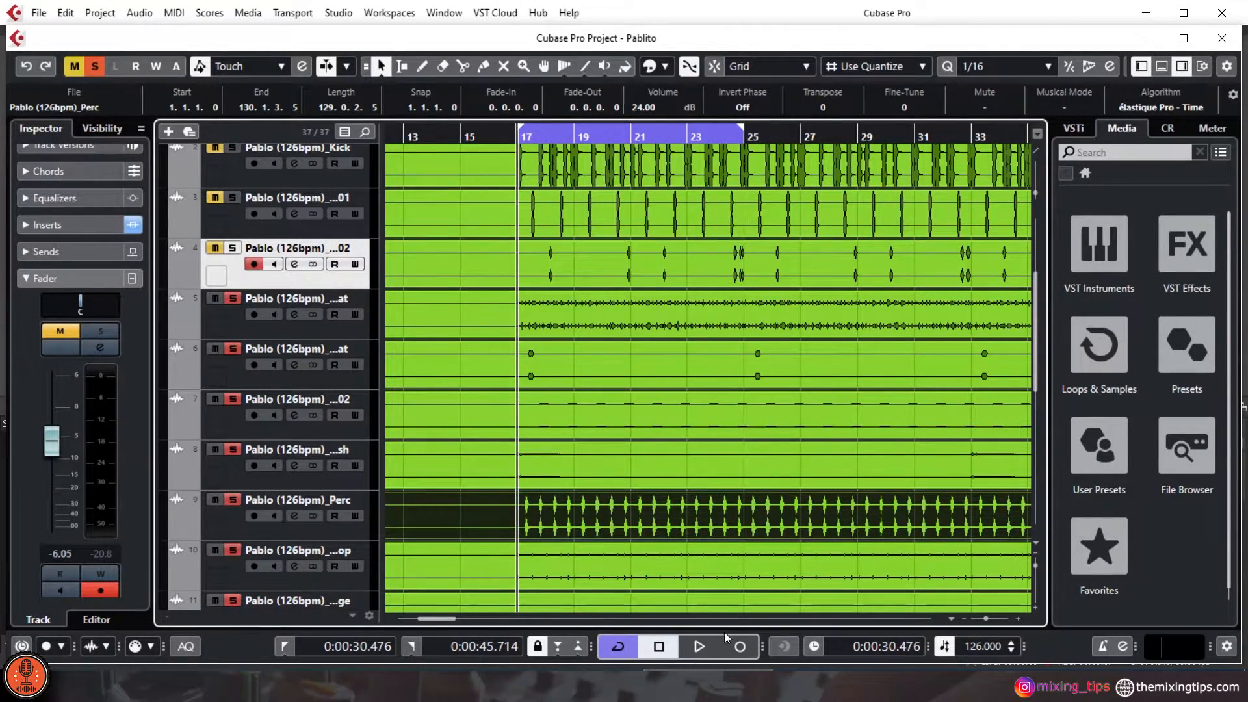
Add one stereo group track with its output set to Stereo Out, using the Create Inside Folder setup
scroll(794, 406, "down", 2)
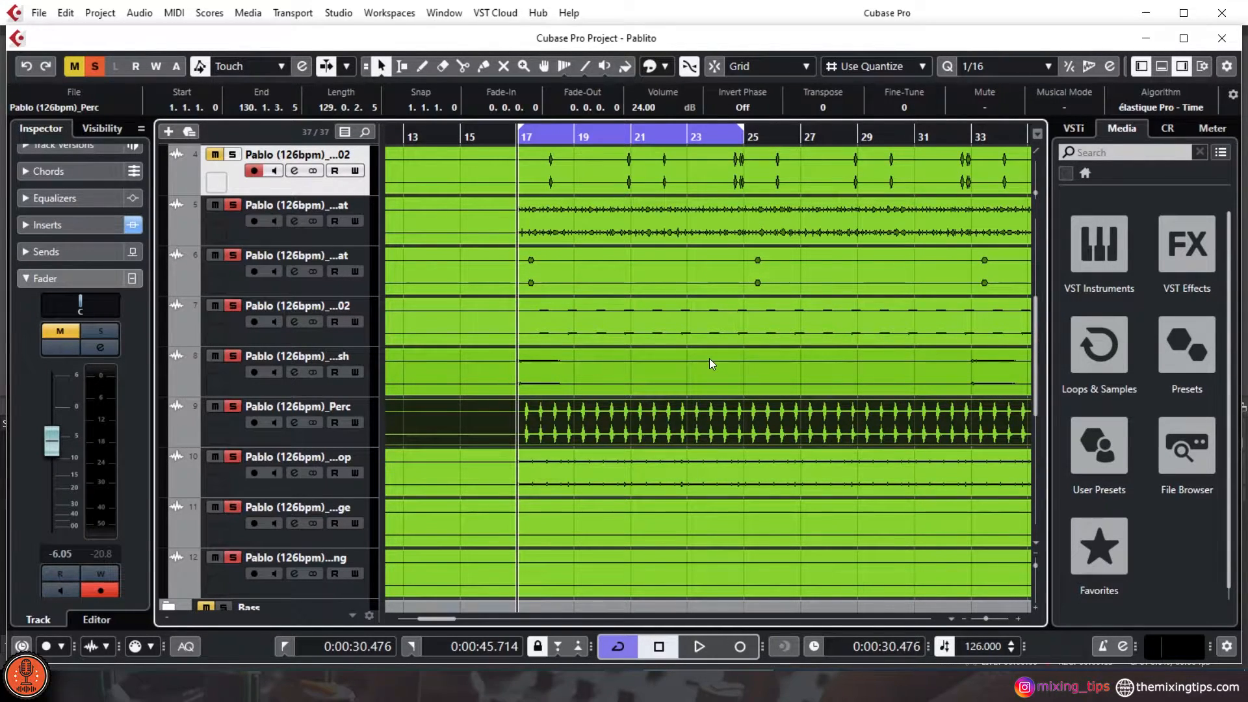
scroll(703, 365, "up", 6)
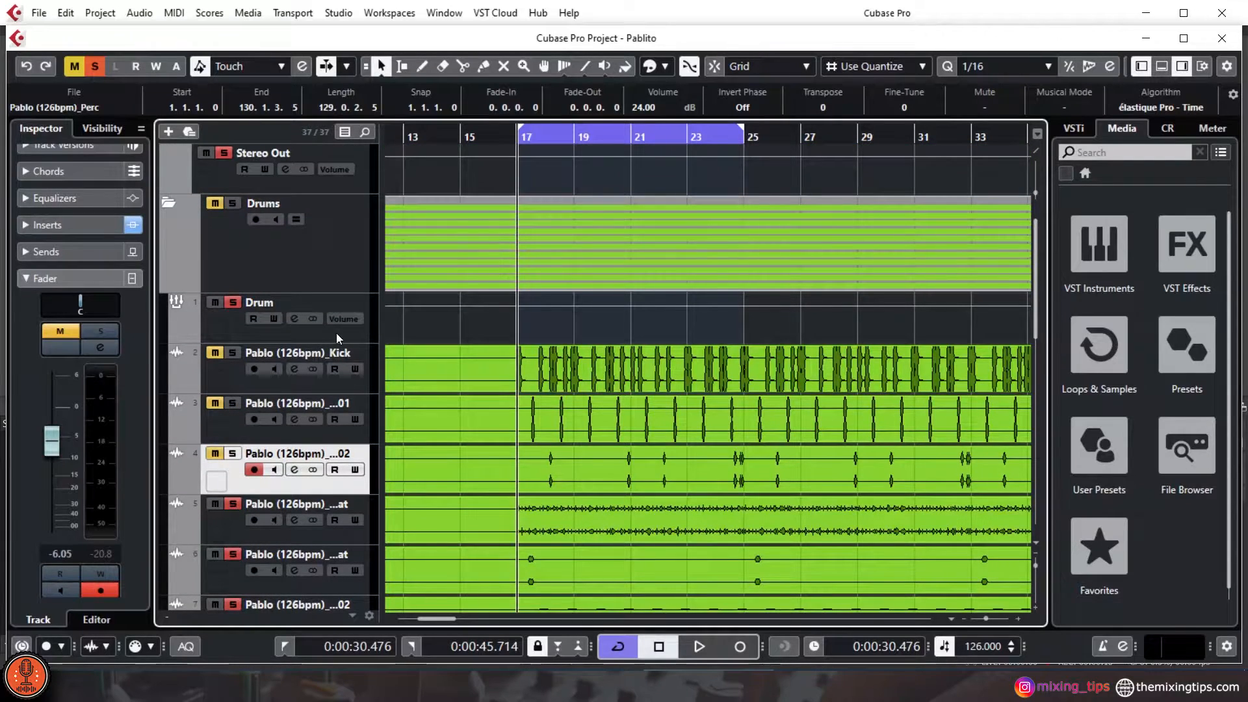
left_click(335, 338)
scroll(490, 347, "down", 4)
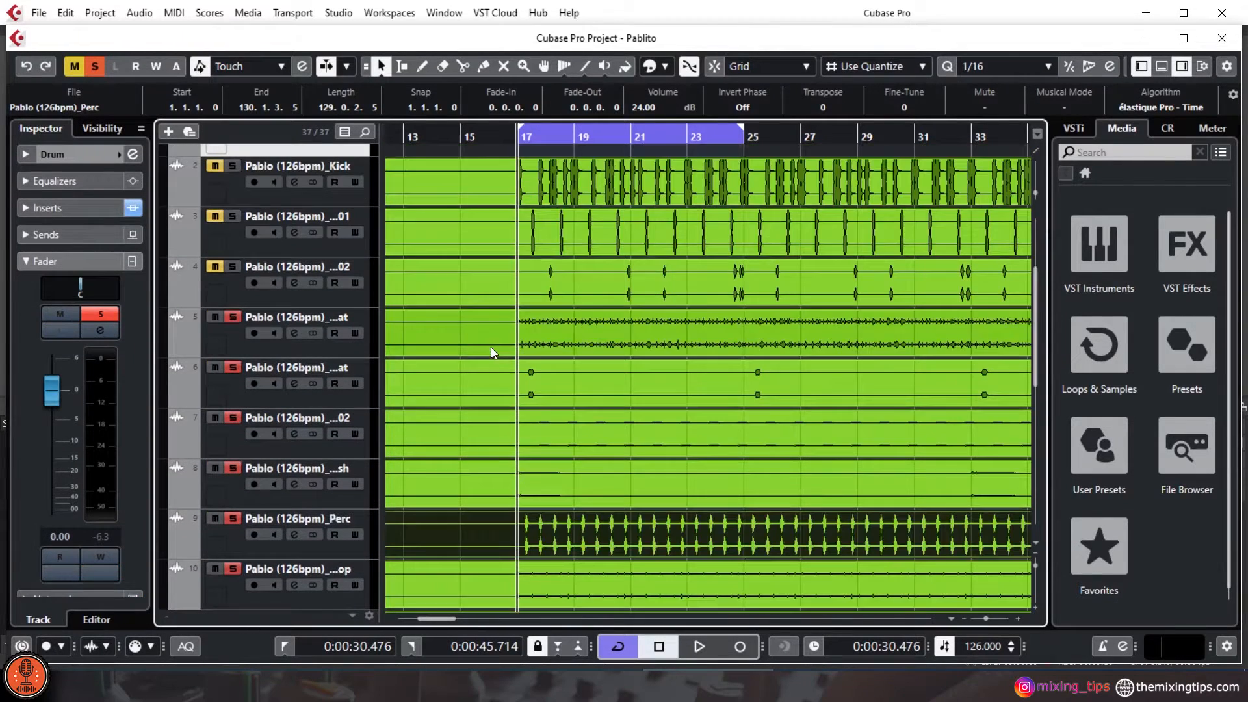
left_click(339, 345)
right_click(341, 339)
mouse_move(541, 290)
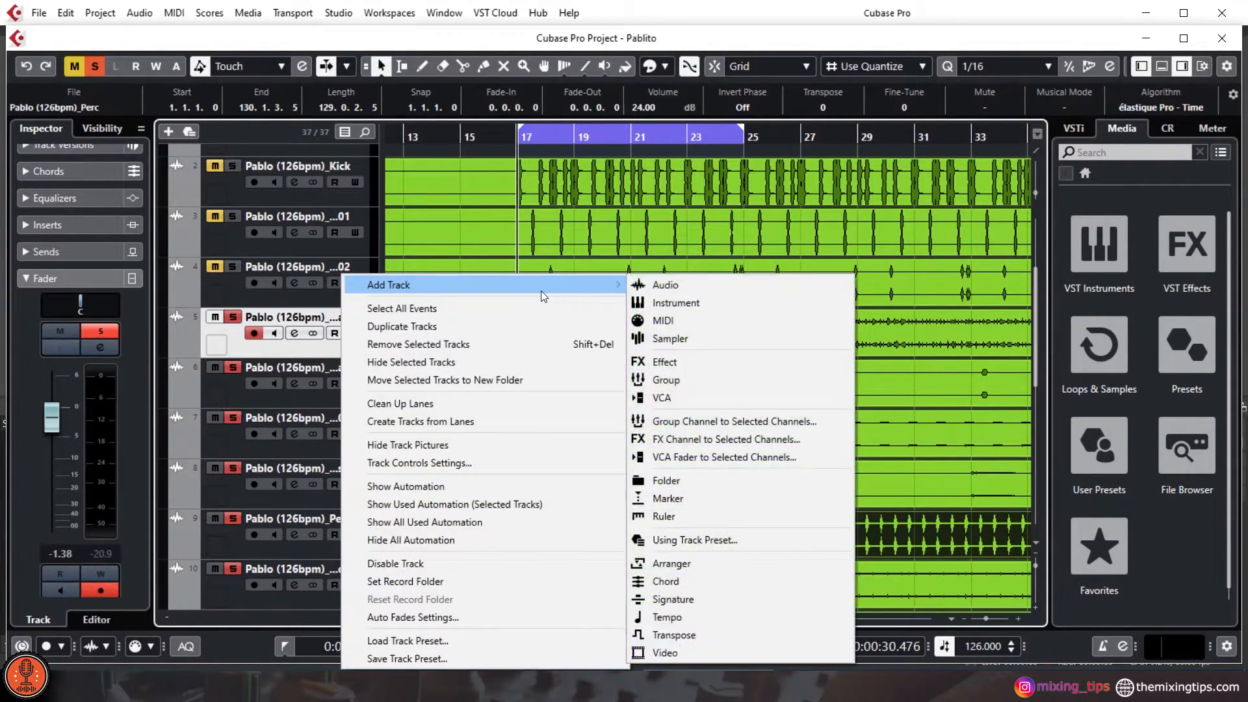
left_click(713, 379)
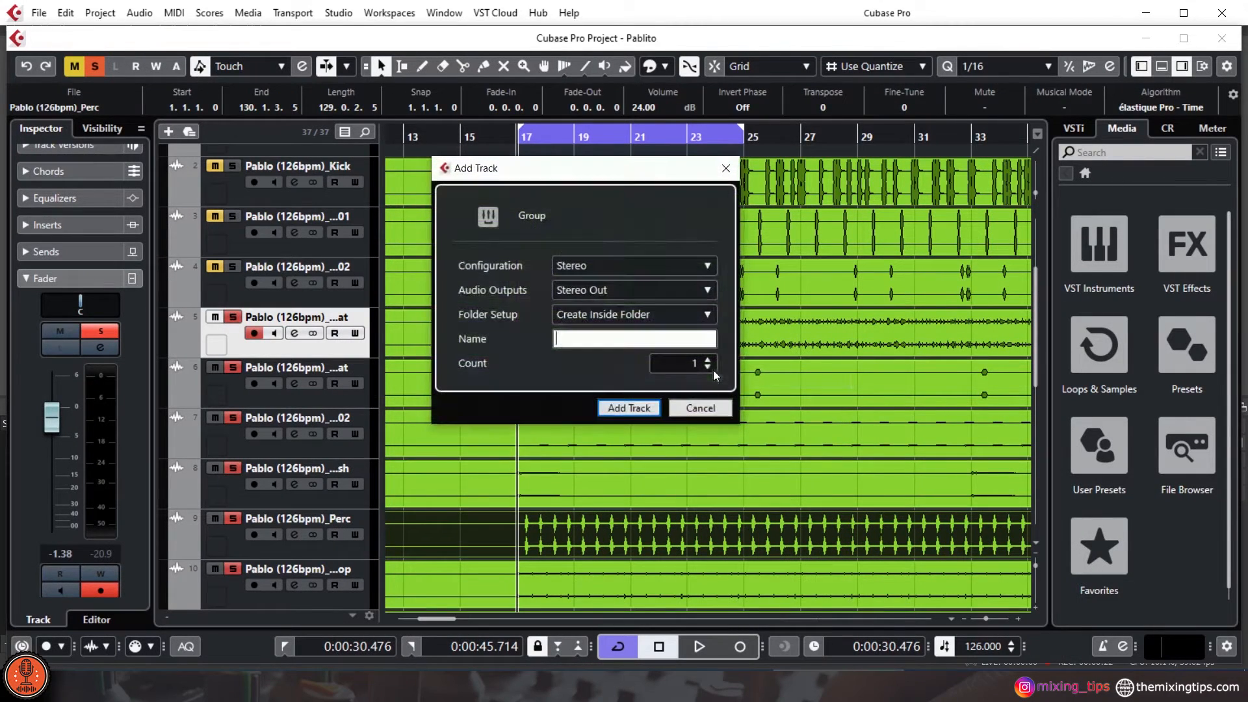
left_click(629, 408)
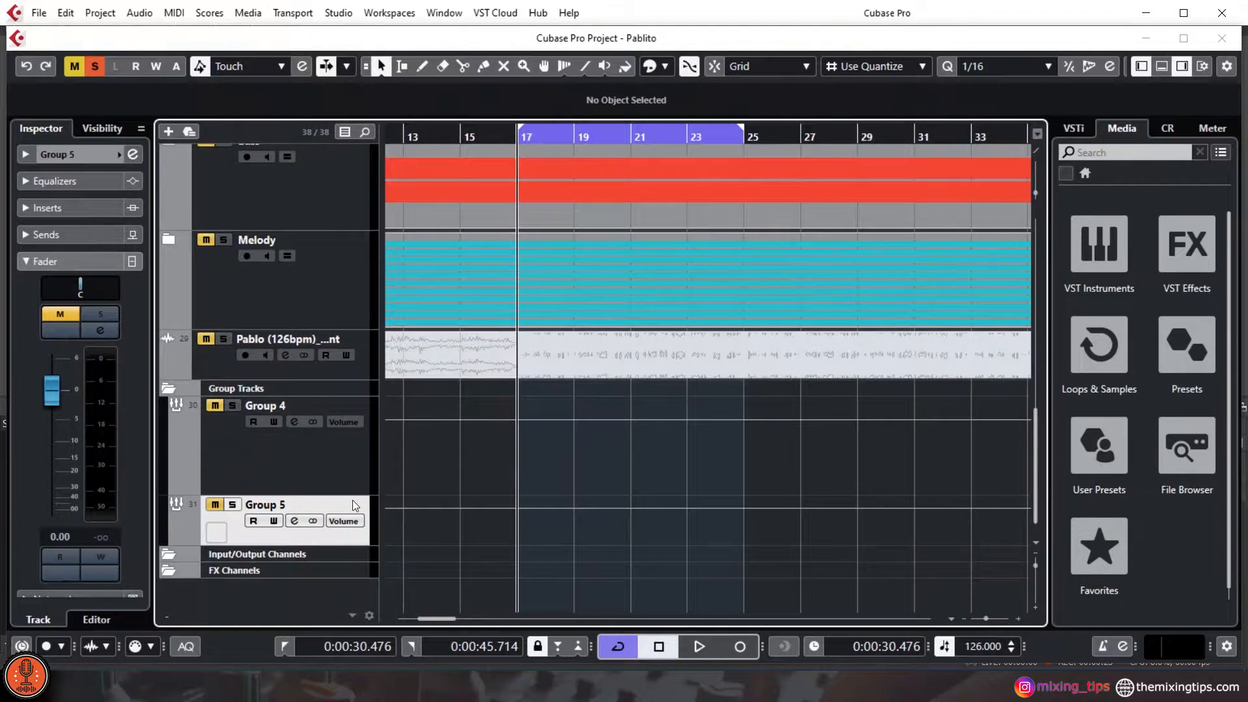
Move the new group track into the Drums folder, between the Snare 02 and HiHat tracks
scroll(318, 148, "up", 10)
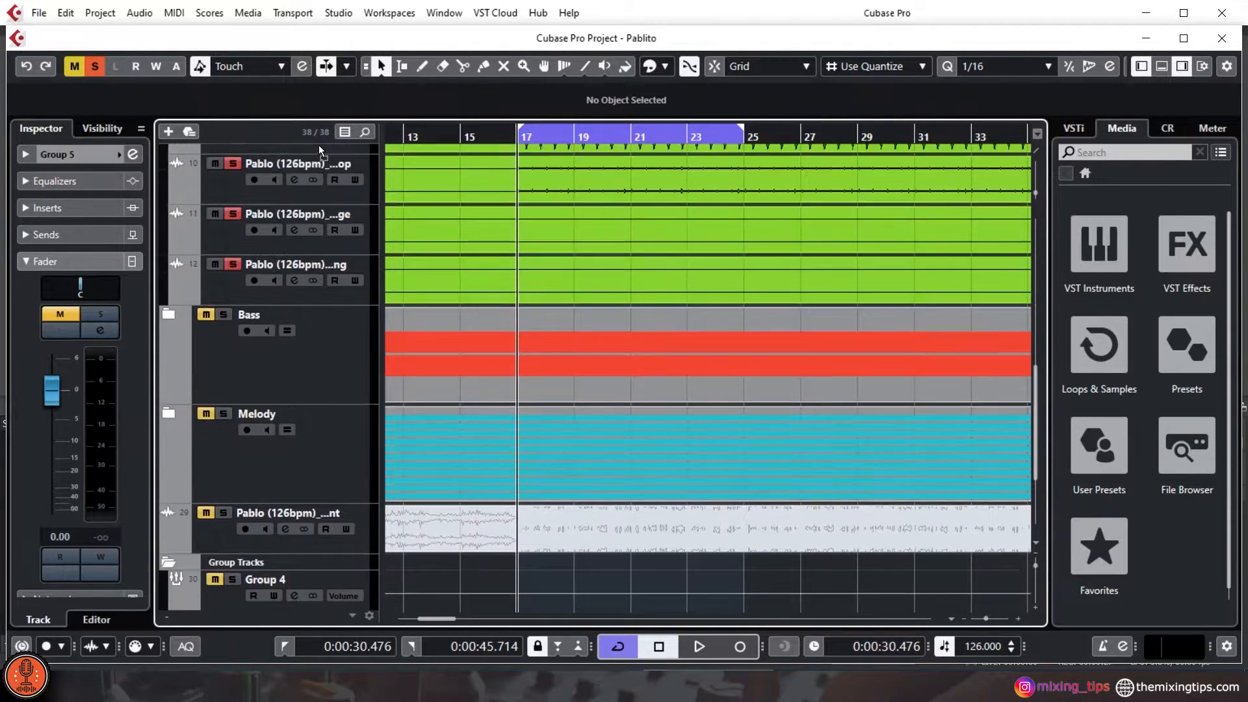
scroll(319, 143, "up", 5)
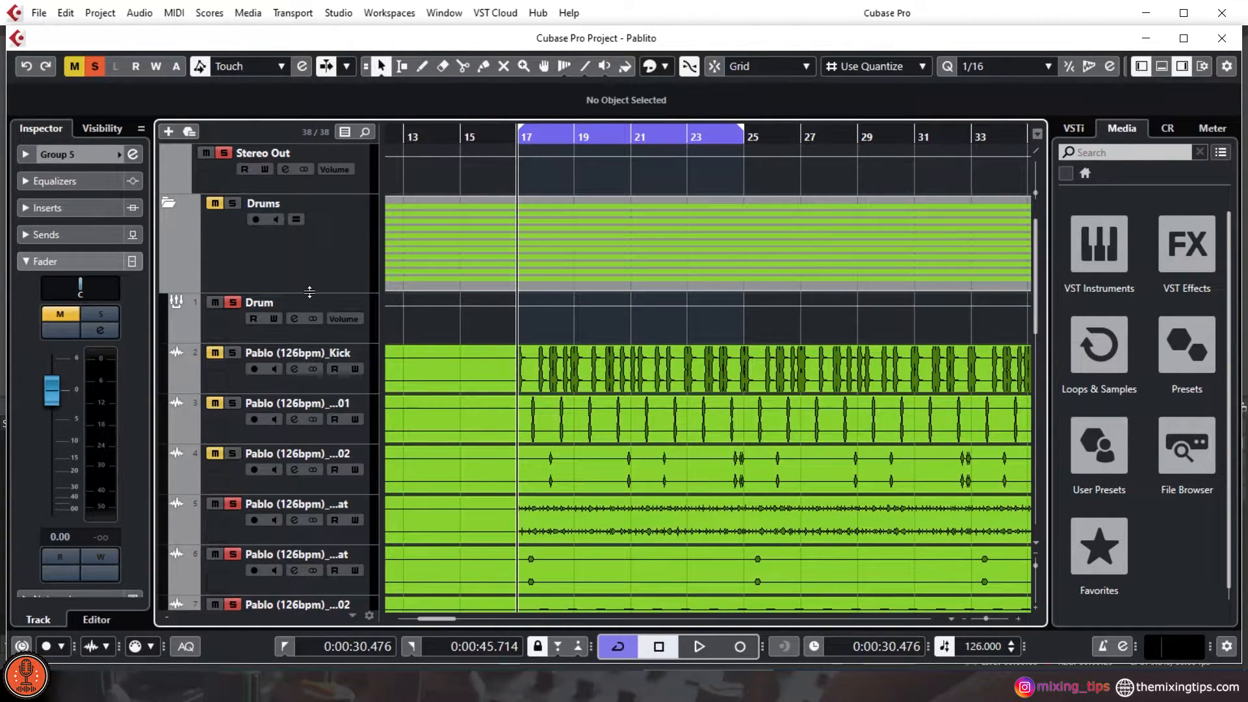
scroll(341, 345, "down", 10)
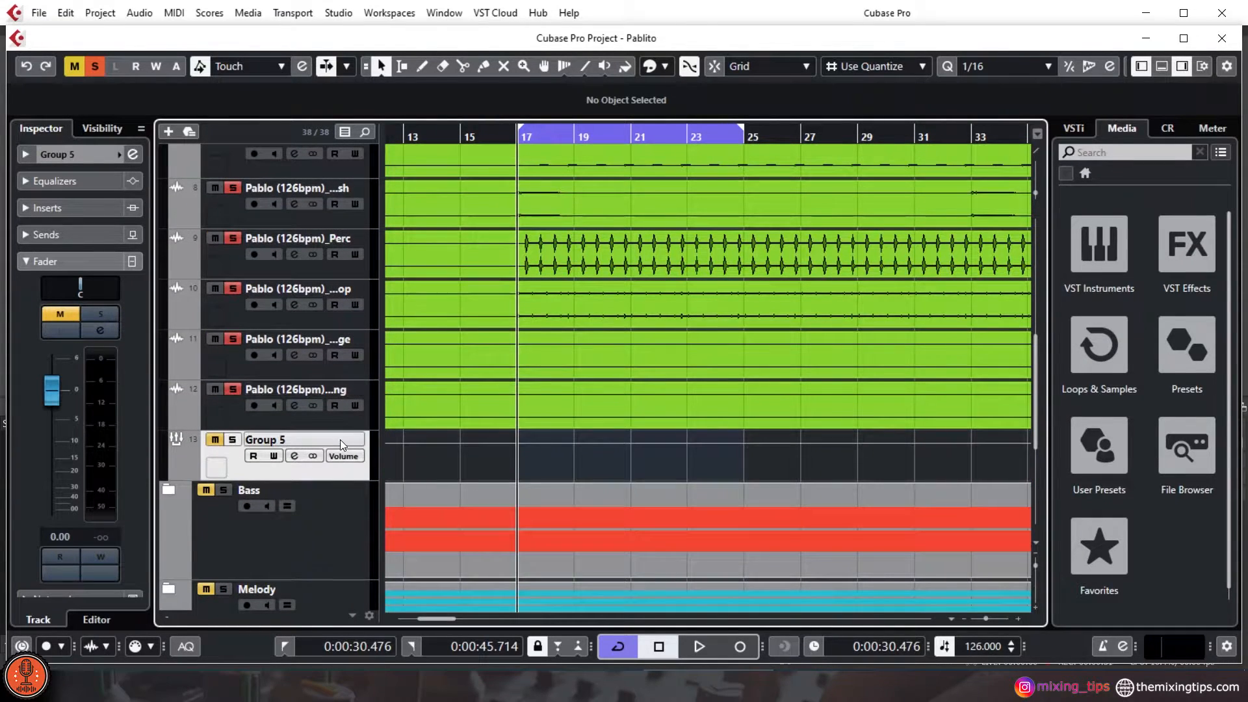
scroll(324, 162, "up", 5)
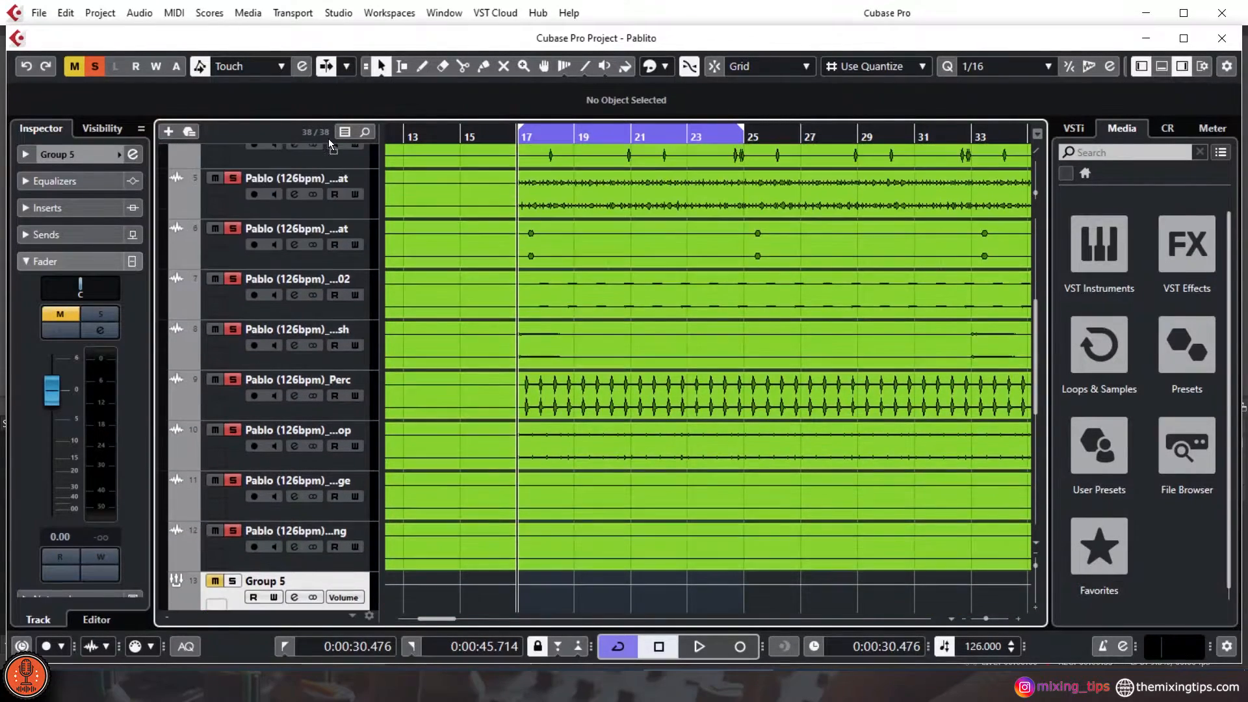
left_click_drag(324, 236, 319, 248)
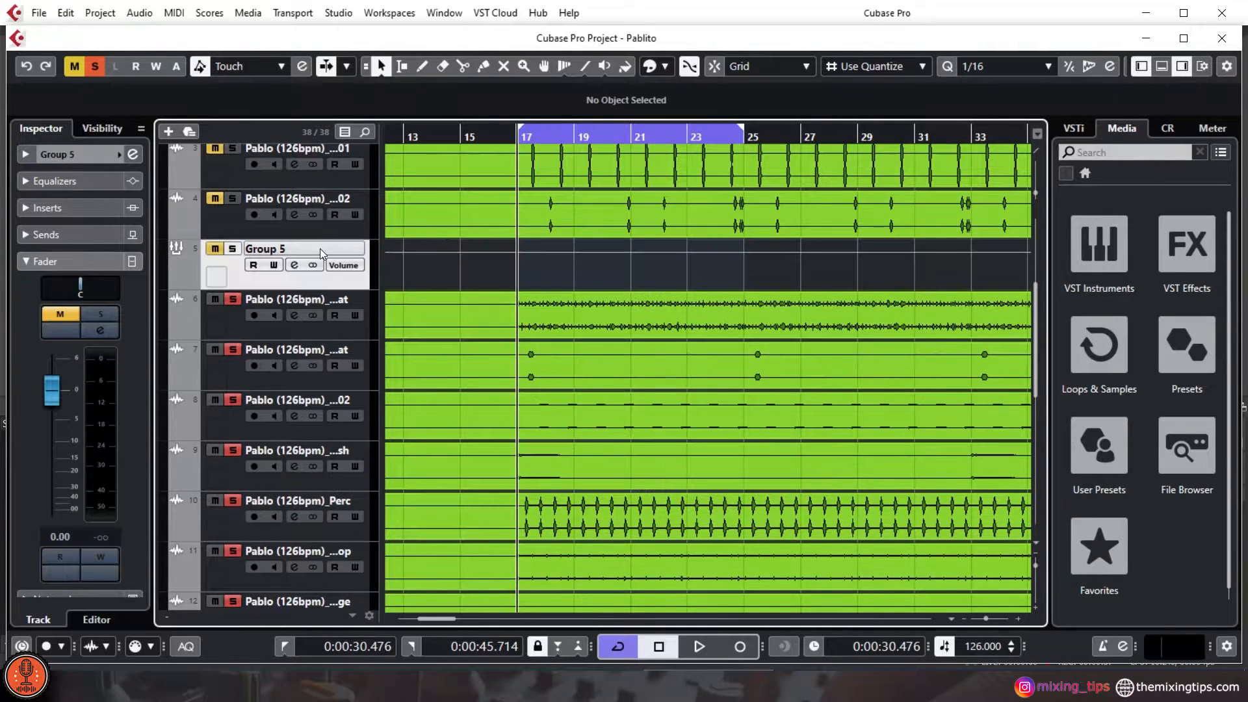
Rename the new group track "Rest of Drums" and solo it
double_click(265, 249)
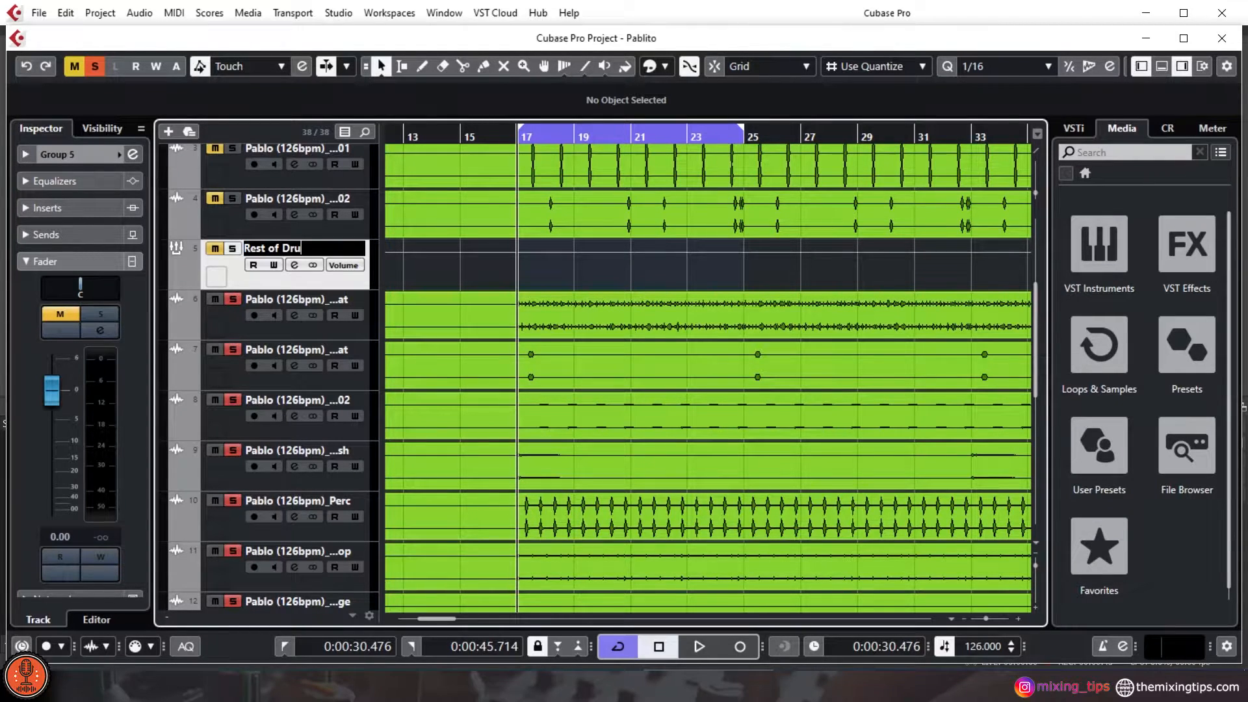
key("Return")
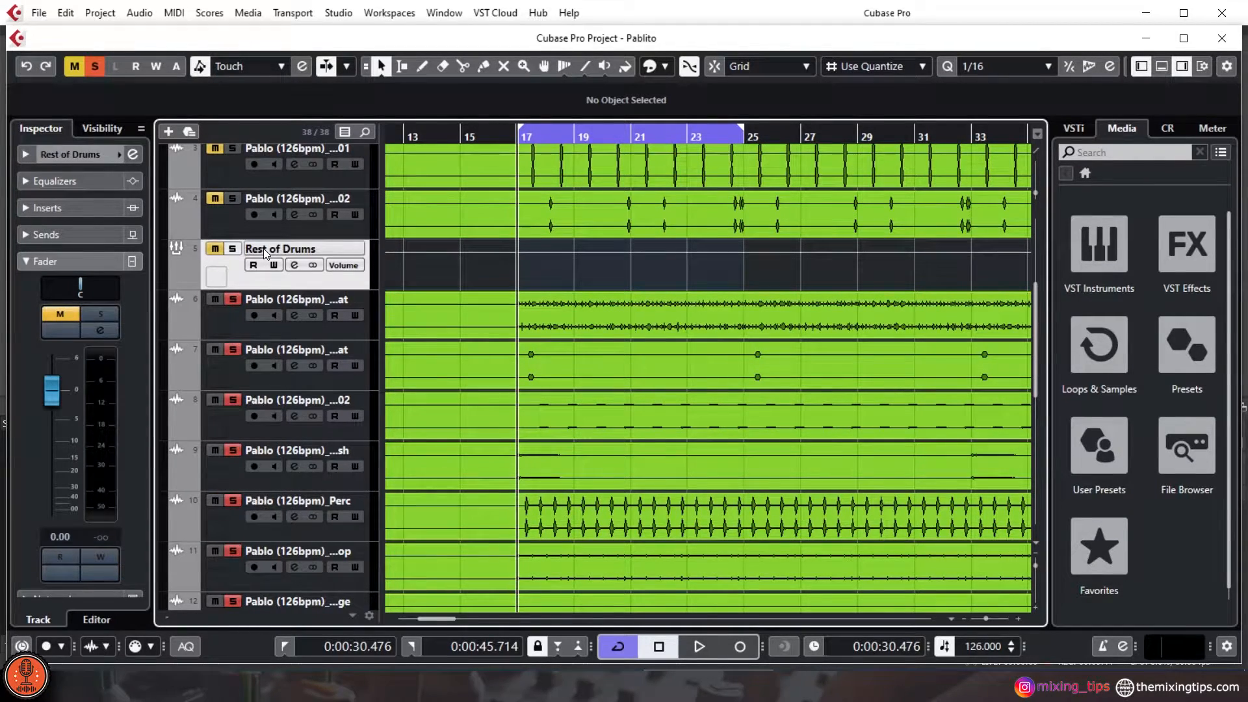
left_click(233, 249)
Select the tracks from Rest of Drums through Gong and show their channels in the MixConsole
scroll(344, 414, "down", 3)
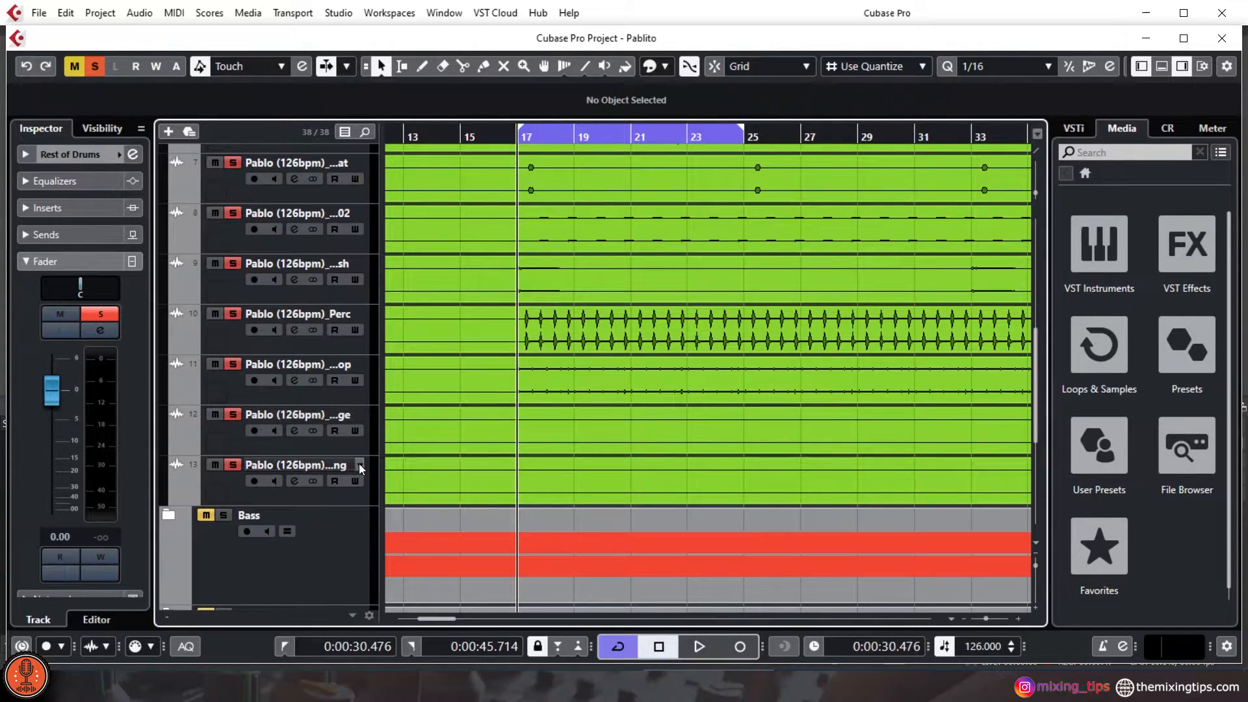
left_click(365, 482, "shift")
scroll(365, 478, "up", 4)
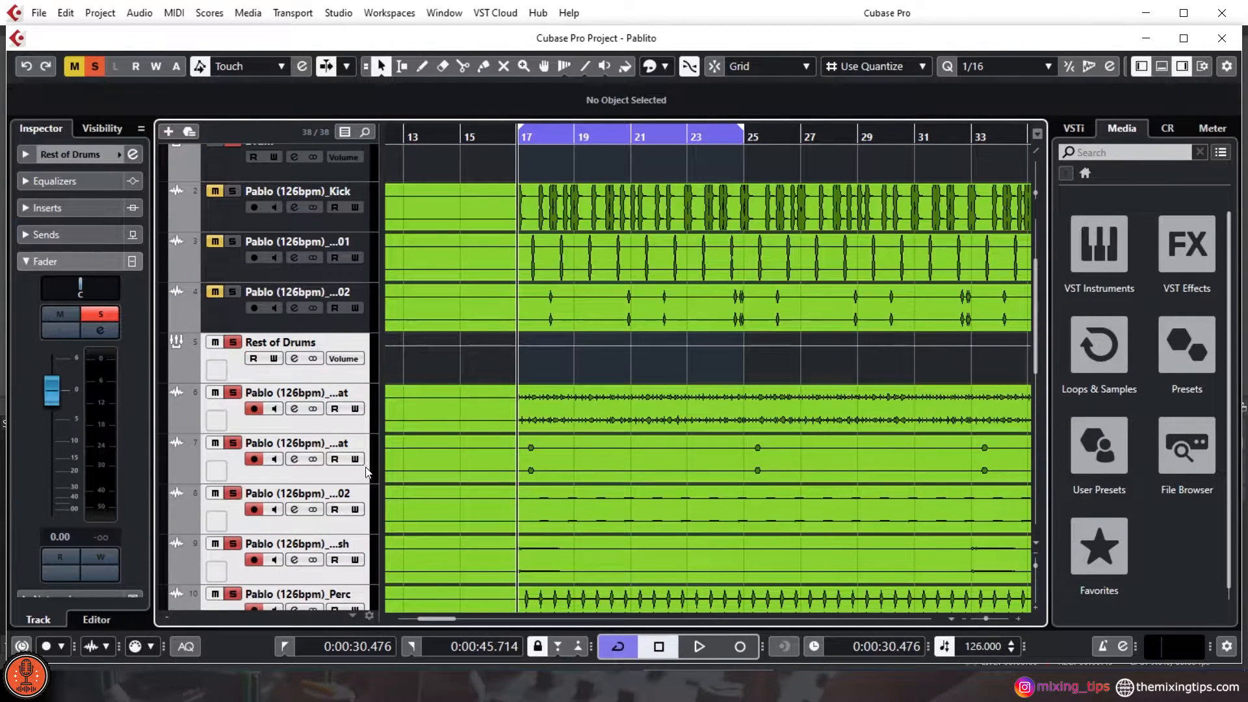
left_click(339, 13)
left_click(361, 60)
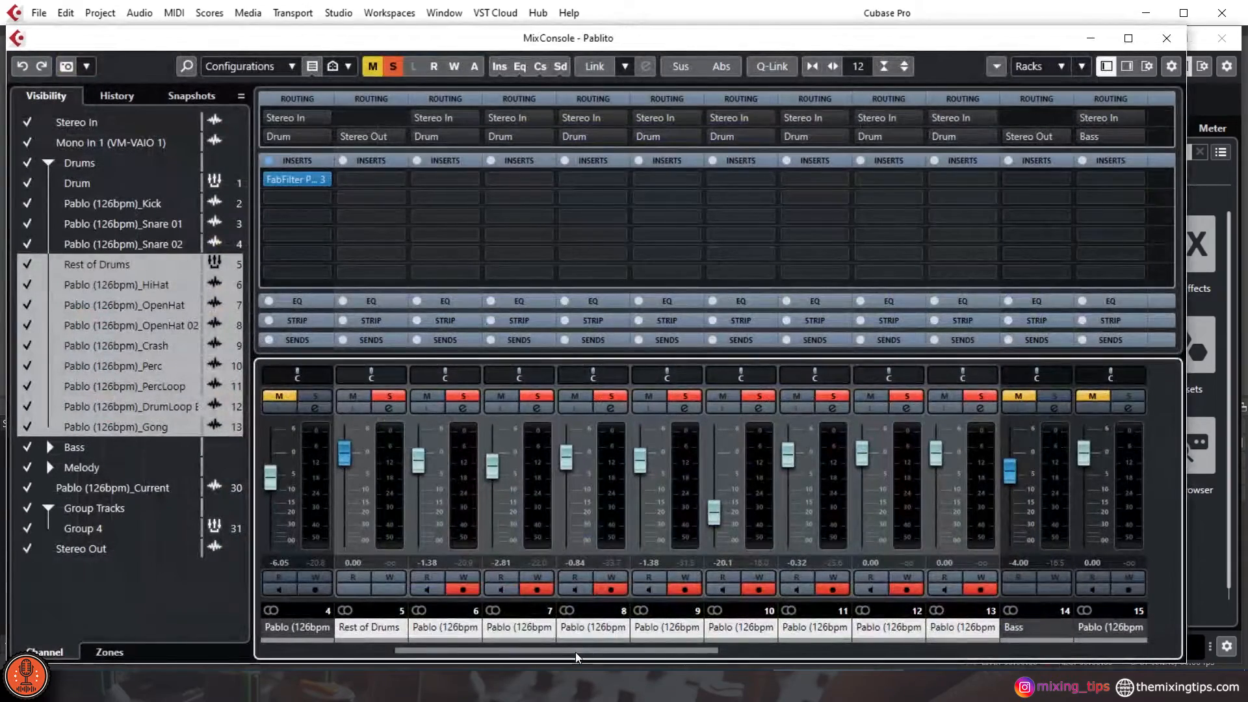
scroll(577, 649, "right", 1)
scroll(578, 649, "left", 2)
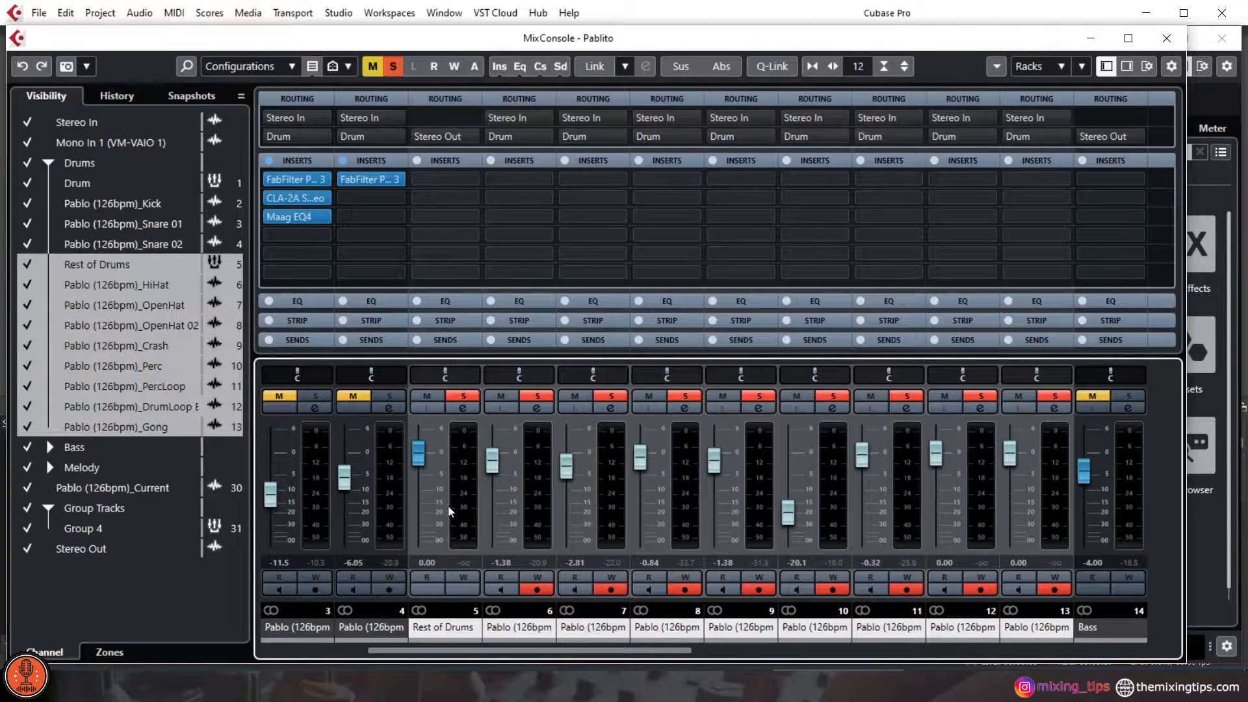
Route the outputs of the HiHat, OpenHat, OpenHat 02 and Crash channels to the Rest of Drums group
left_click(544, 136)
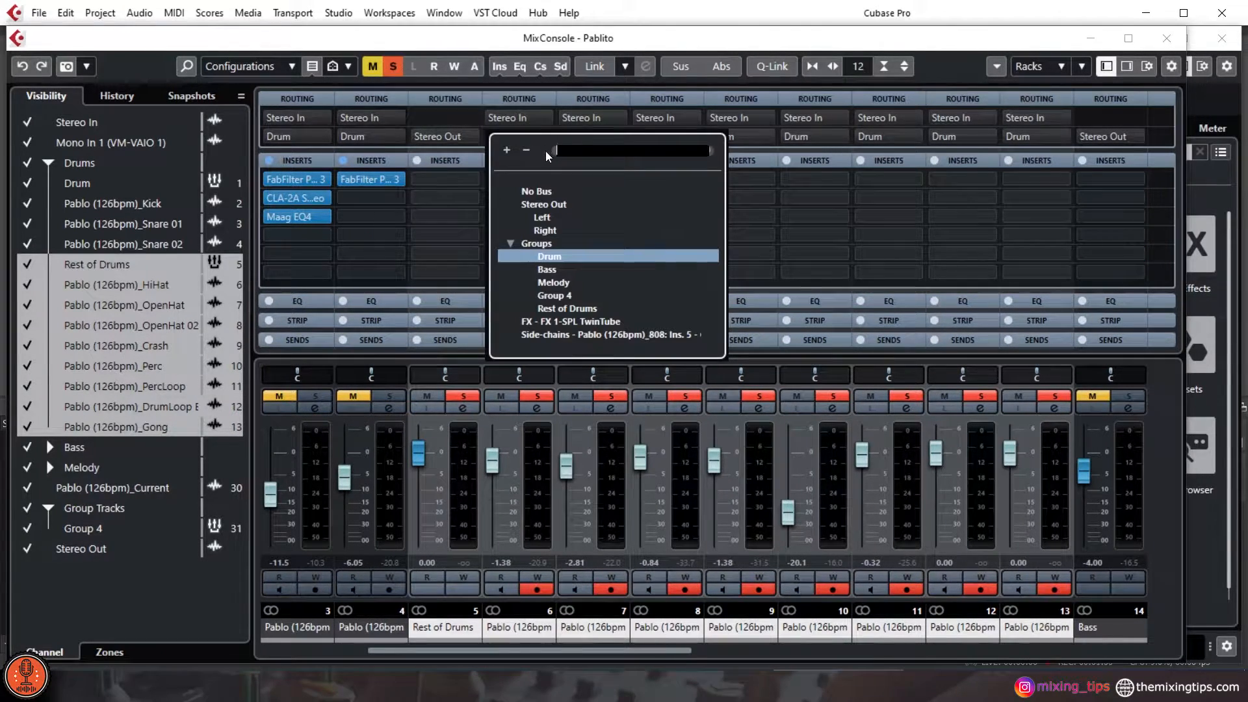
left_click(553, 309)
left_click(606, 137)
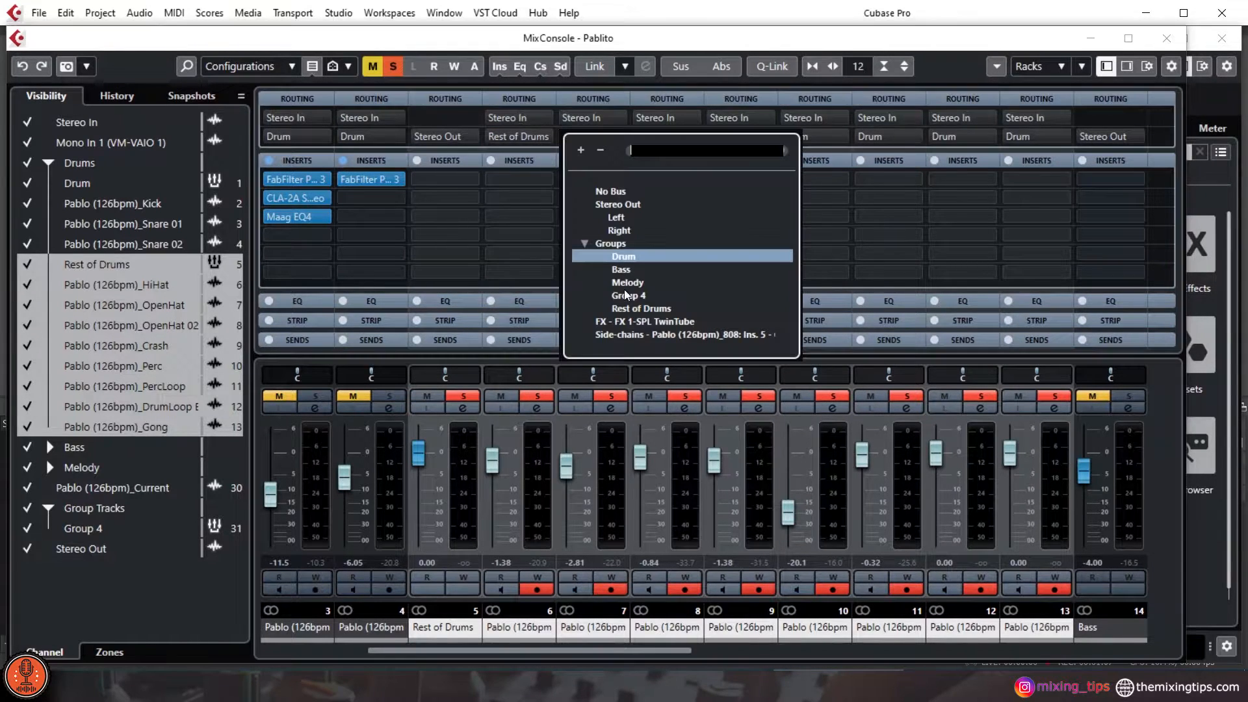
left_click(632, 308)
left_click(678, 138)
left_click(698, 300)
left_click(748, 136)
left_click(784, 308)
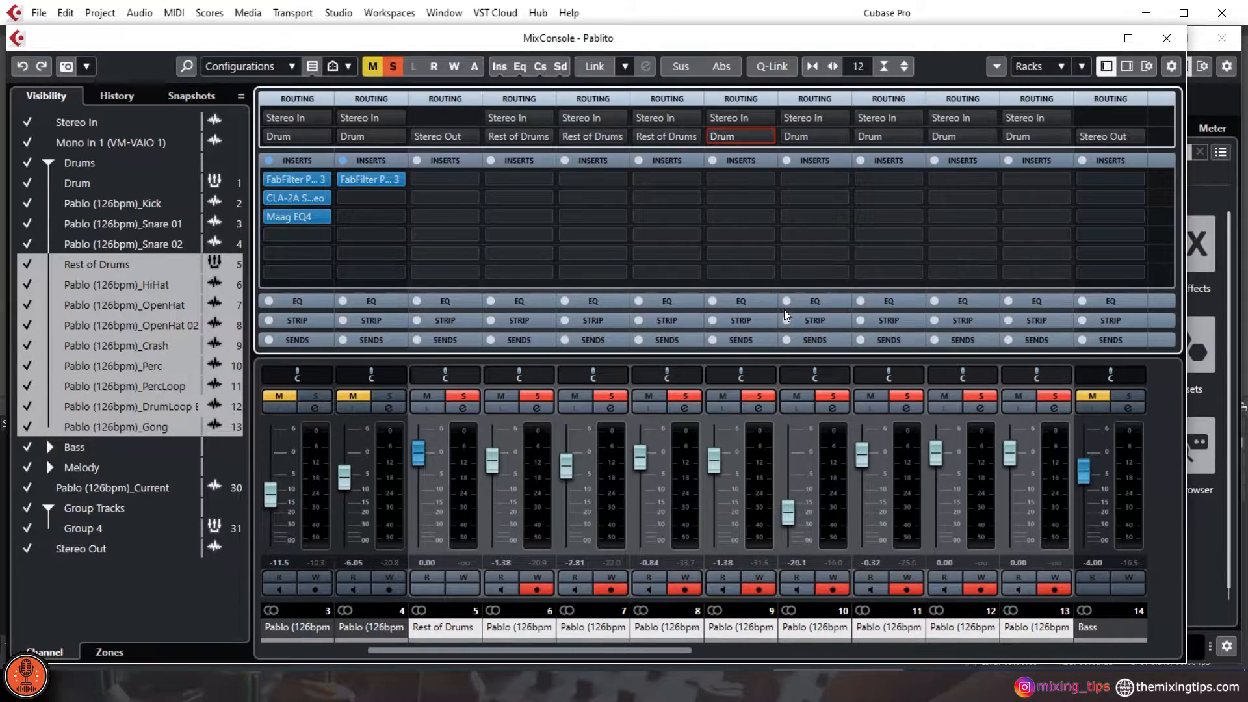
Route the outputs of the Perc, PercLoop, DrumLoop and Gong channels to the Rest of Drums group
left_click(823, 137)
left_click(851, 307)
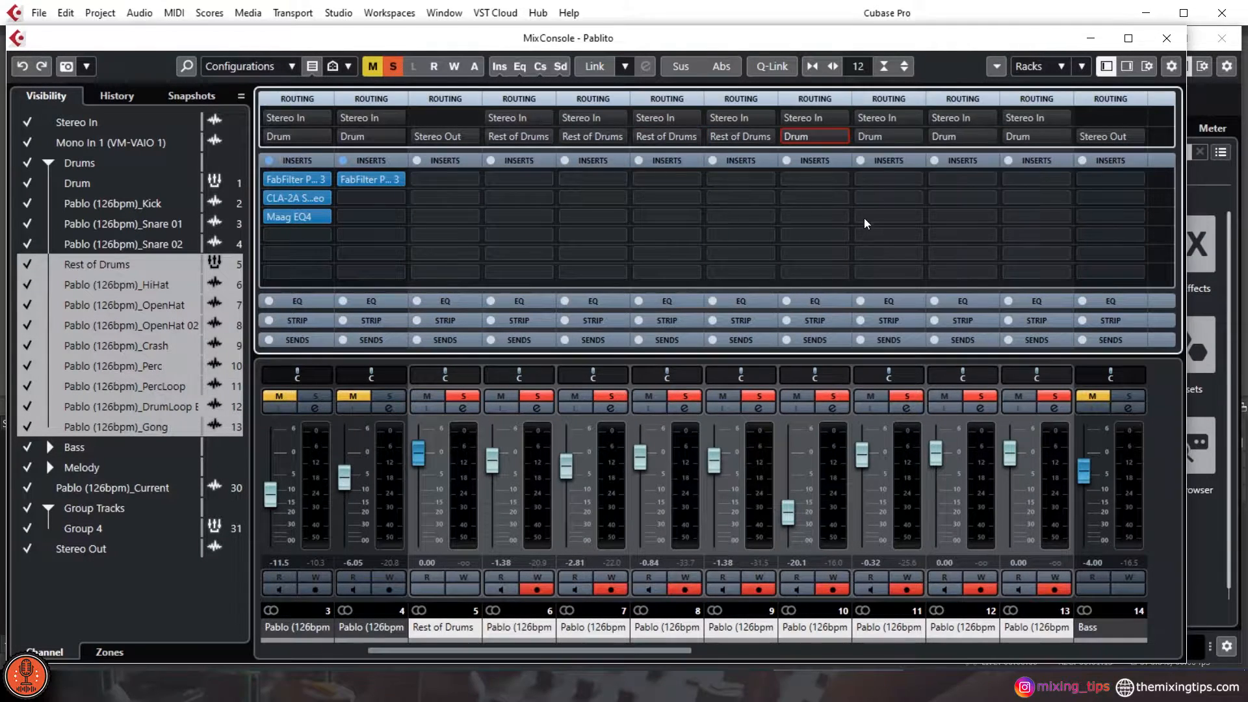
left_click(882, 138)
left_click(915, 311)
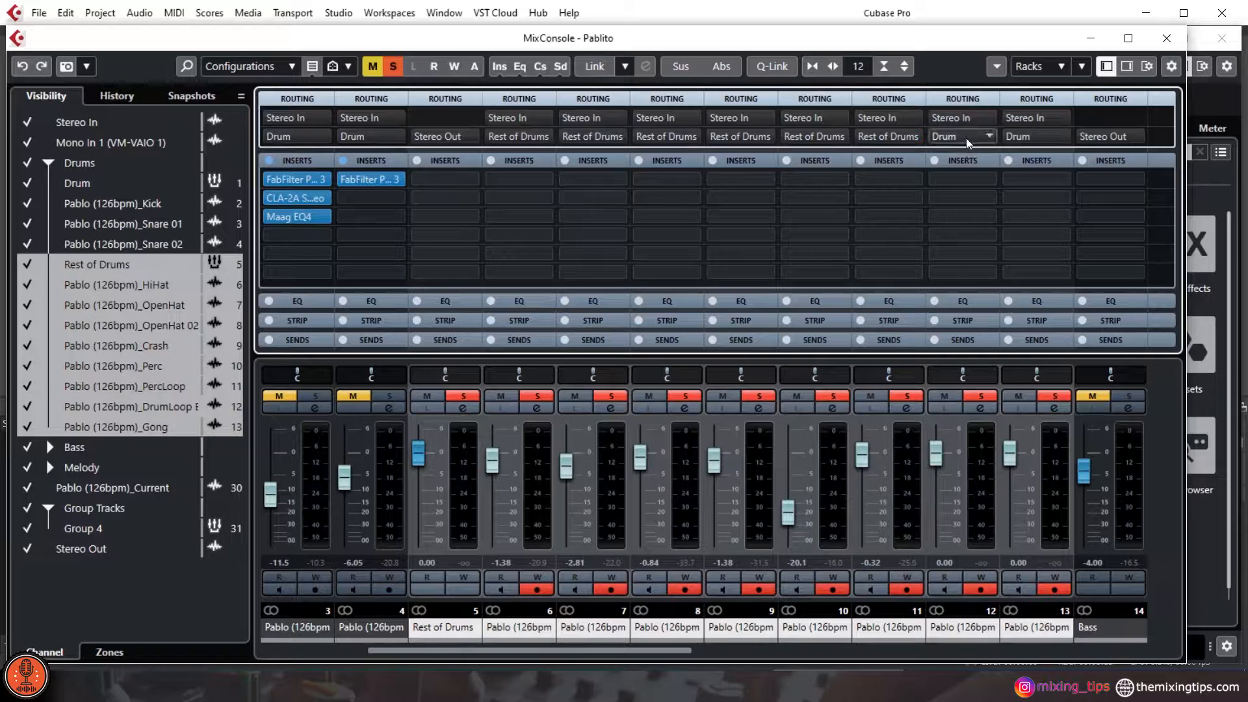
left_click(966, 138)
left_click(1008, 311)
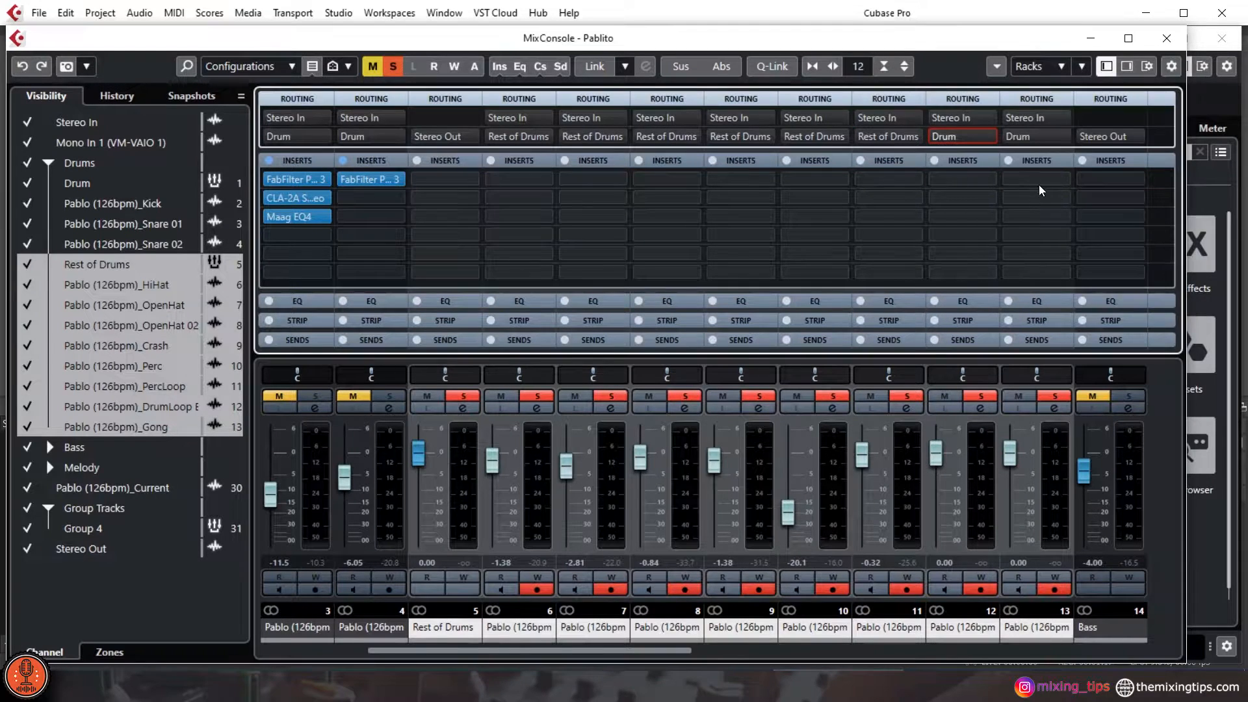
left_click(1032, 141)
left_click(1086, 310)
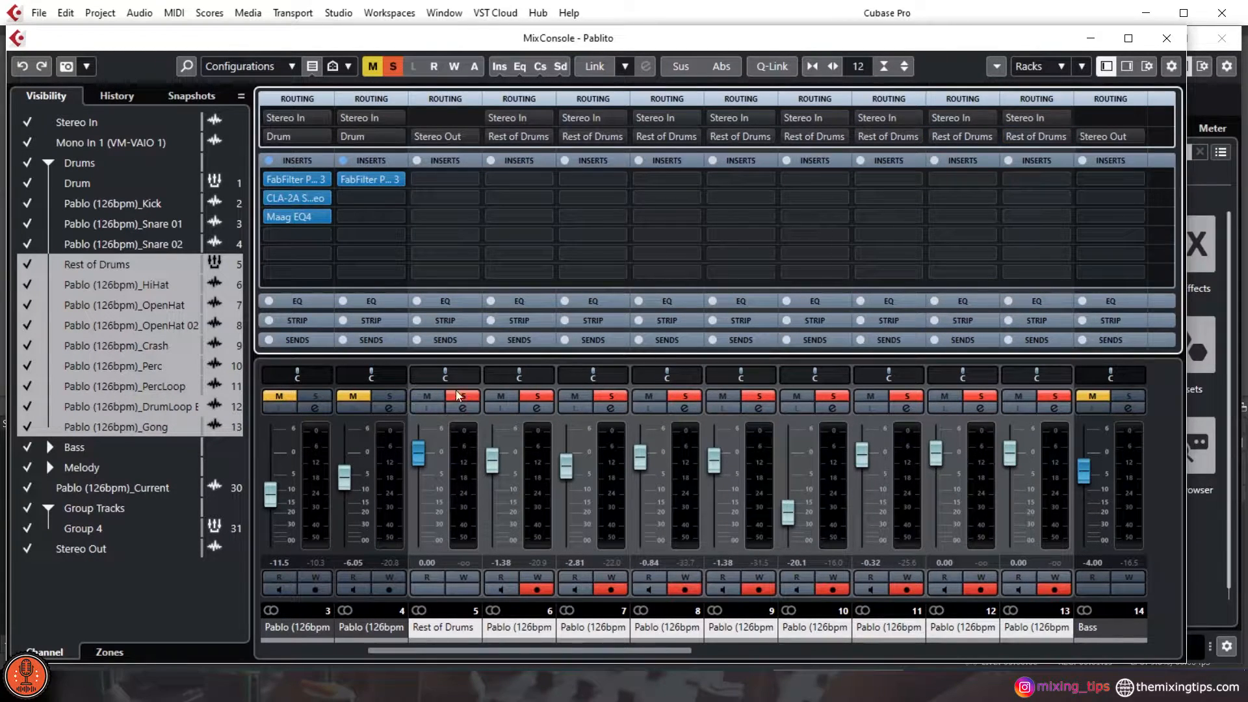
Route the Rest of Drums group's output to the Drum group and play the loop to check the channel levels
left_click(445, 139)
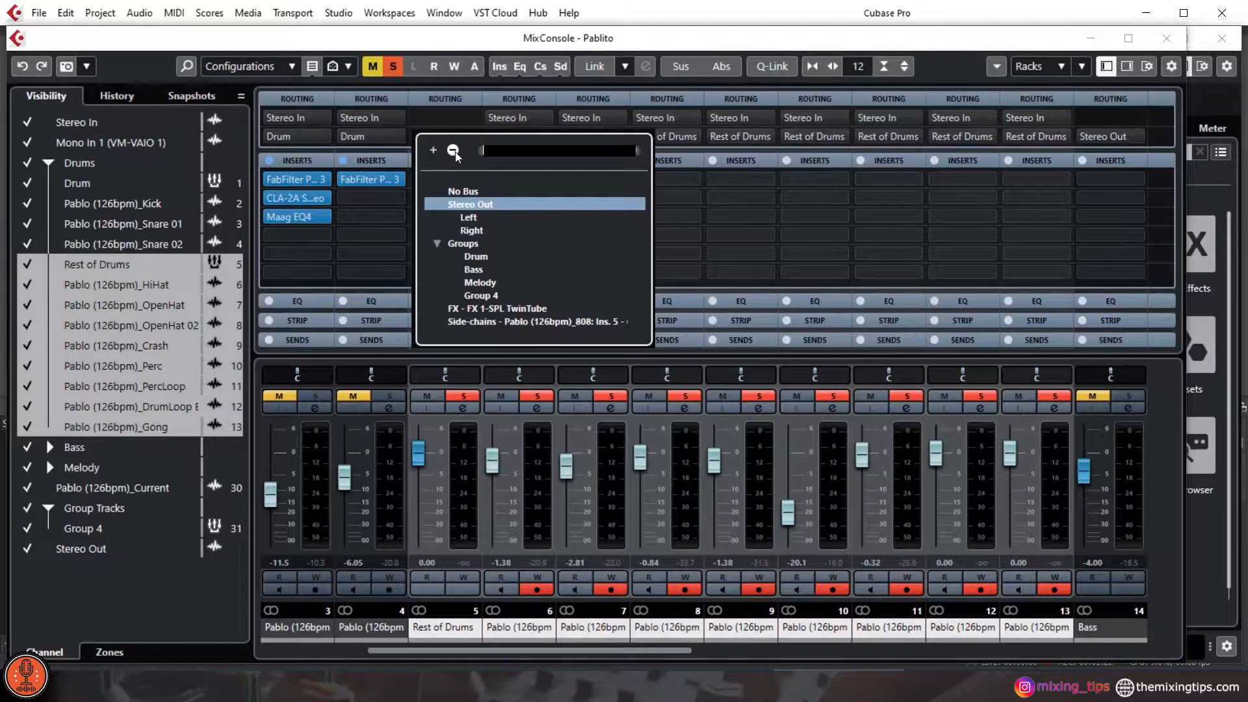
left_click(482, 257)
key("space")
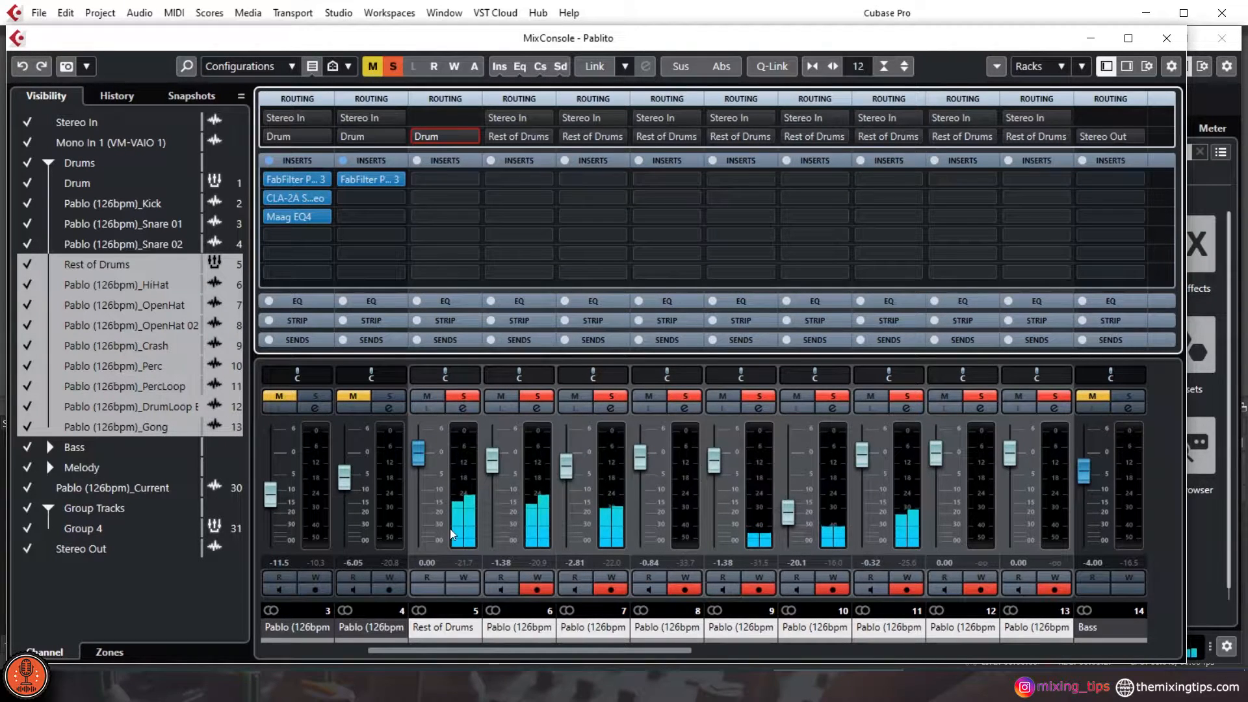
left_click_drag(592, 654, 466, 645)
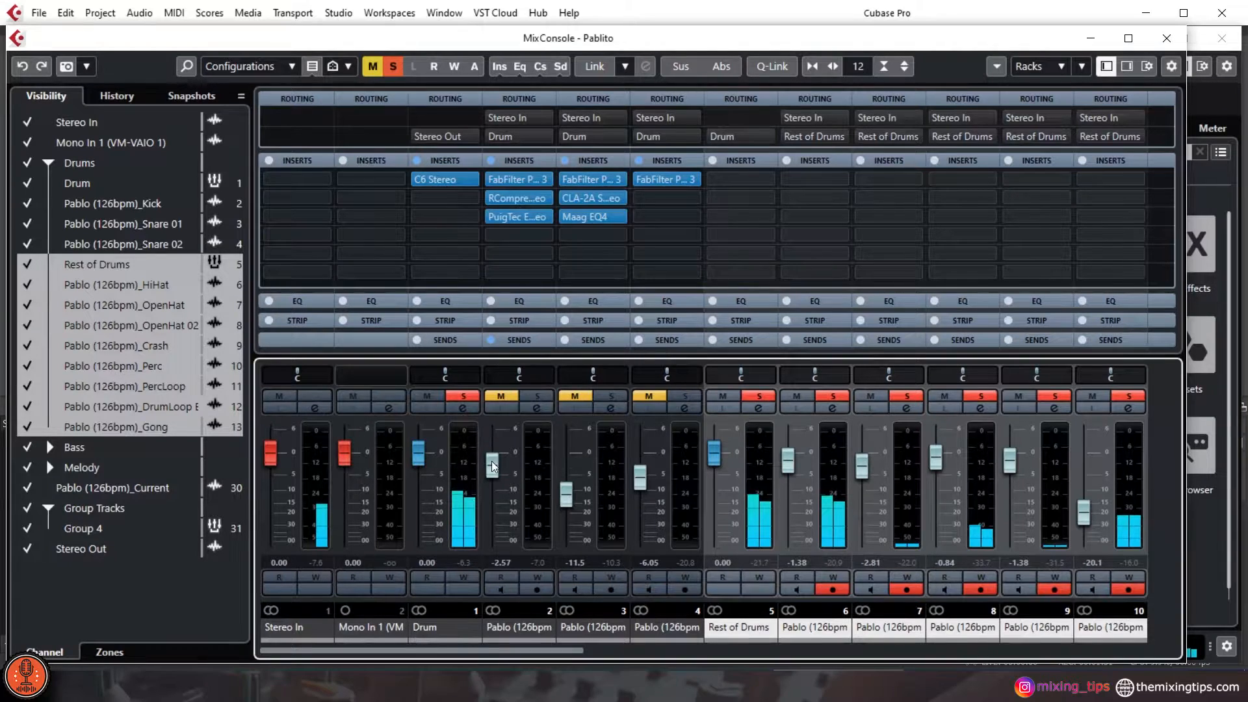
left_click(1167, 38)
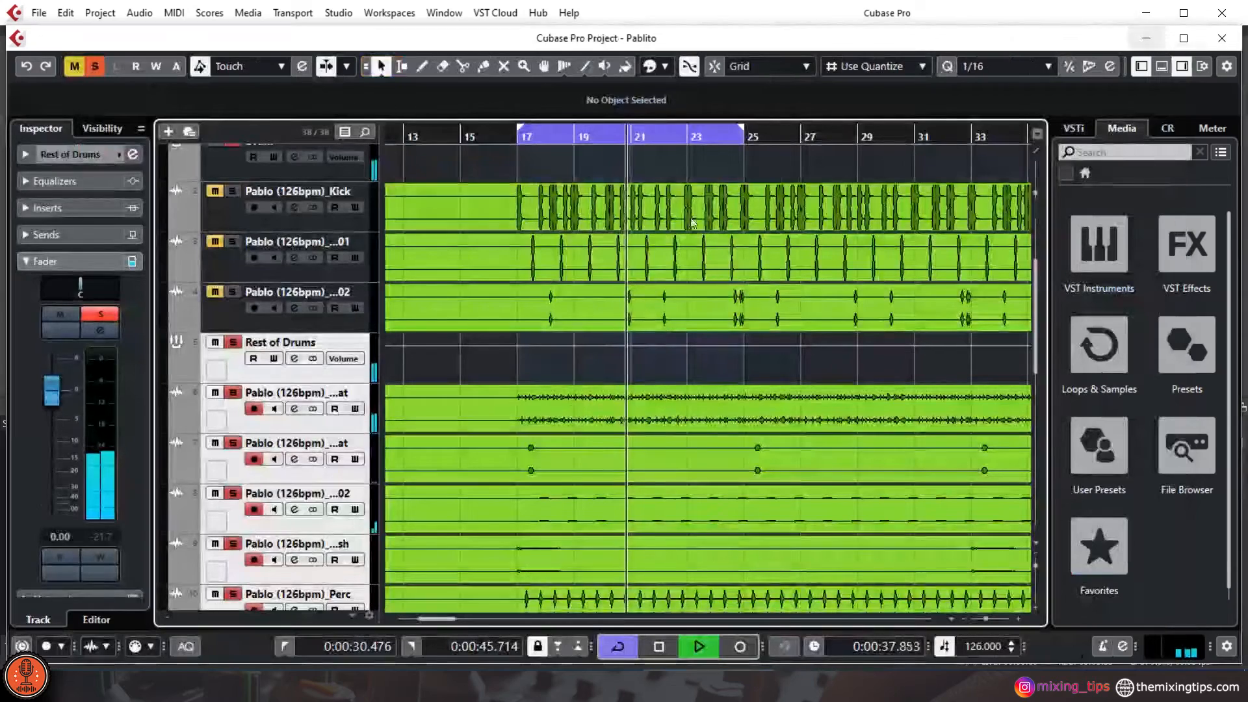
Insert FabFilter Pro-Q 3 in the first insert slot of the Rest of Drums group channel
scroll(722, 325, "down", 5)
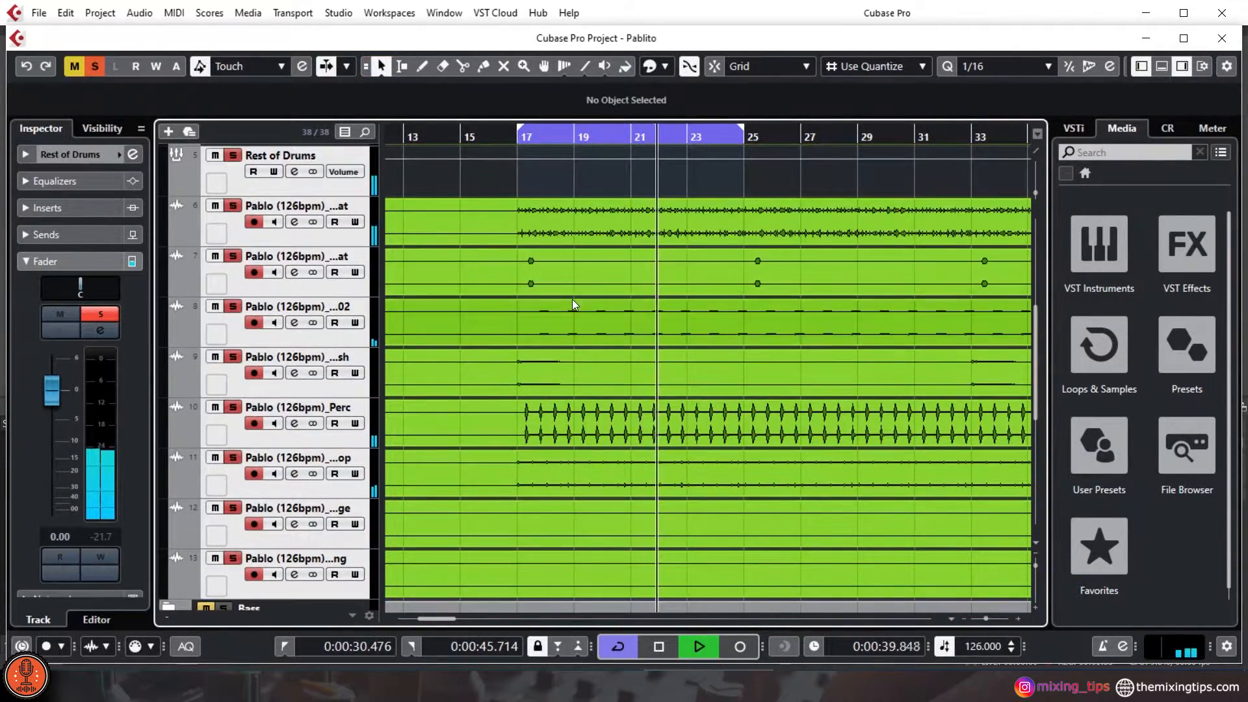
left_click(350, 238)
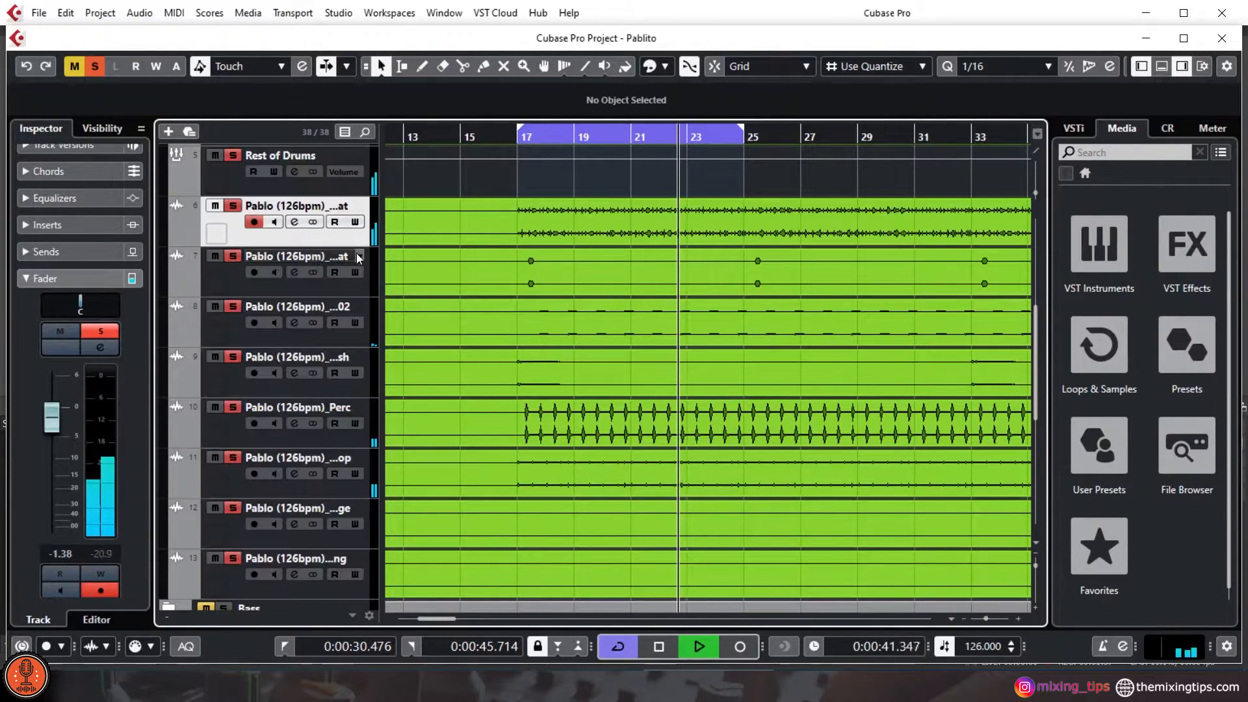
left_click(348, 183)
left_click(294, 172)
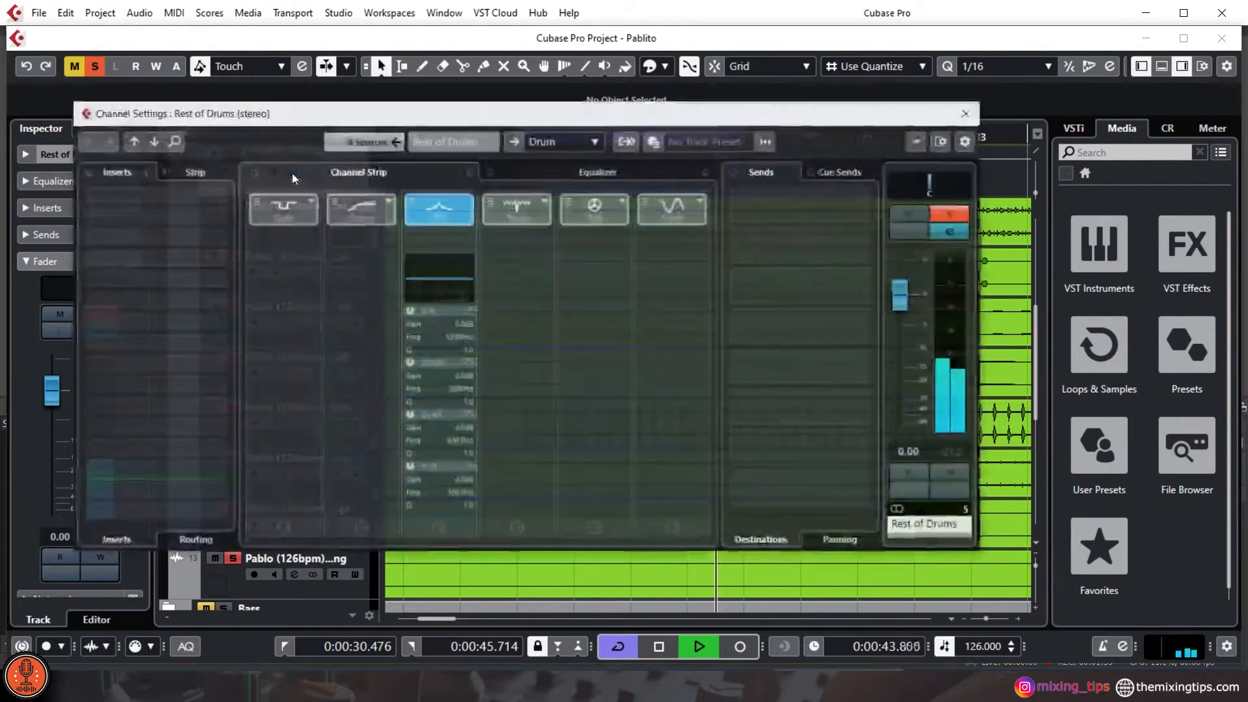
left_click(115, 196)
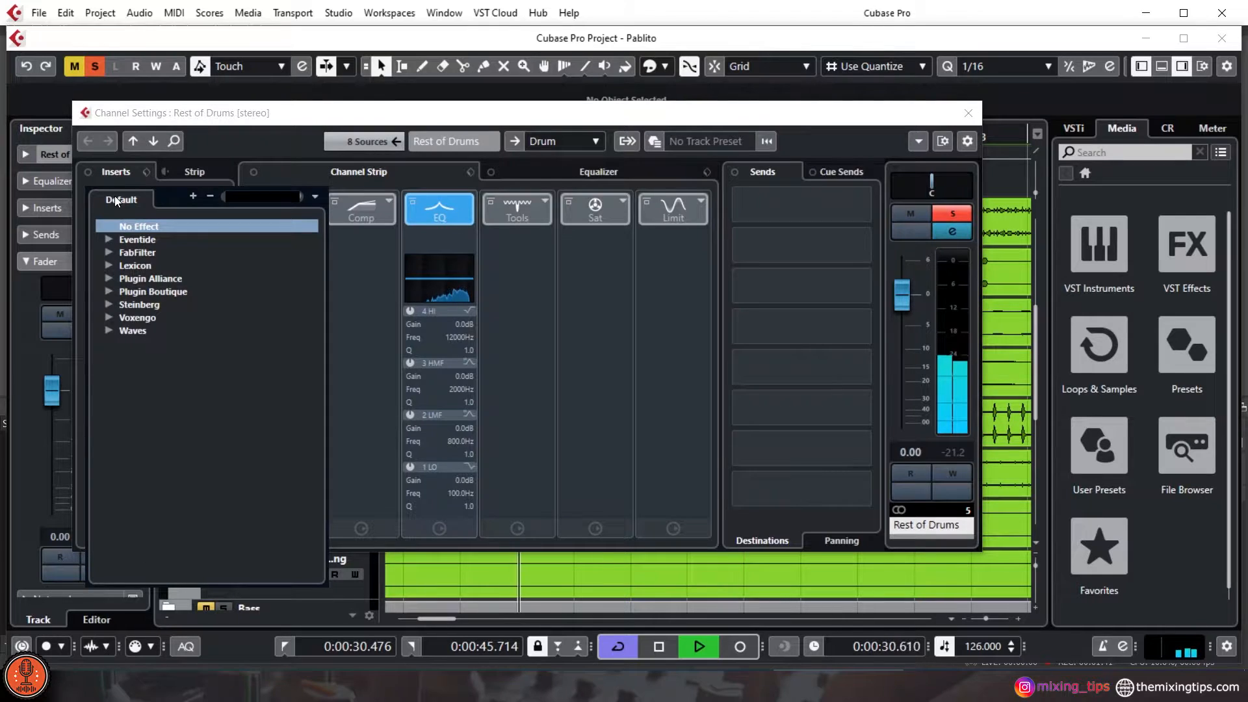
type("q3")
key("BackSpace")
type("3")
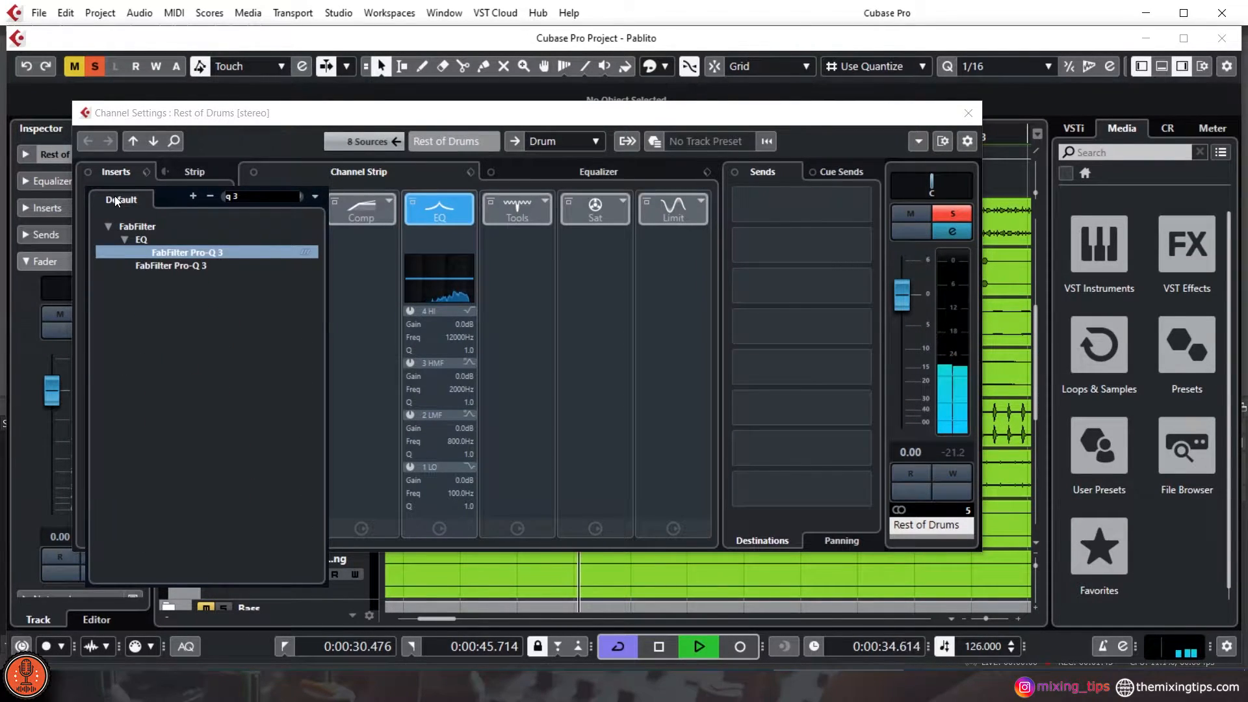
key("Return")
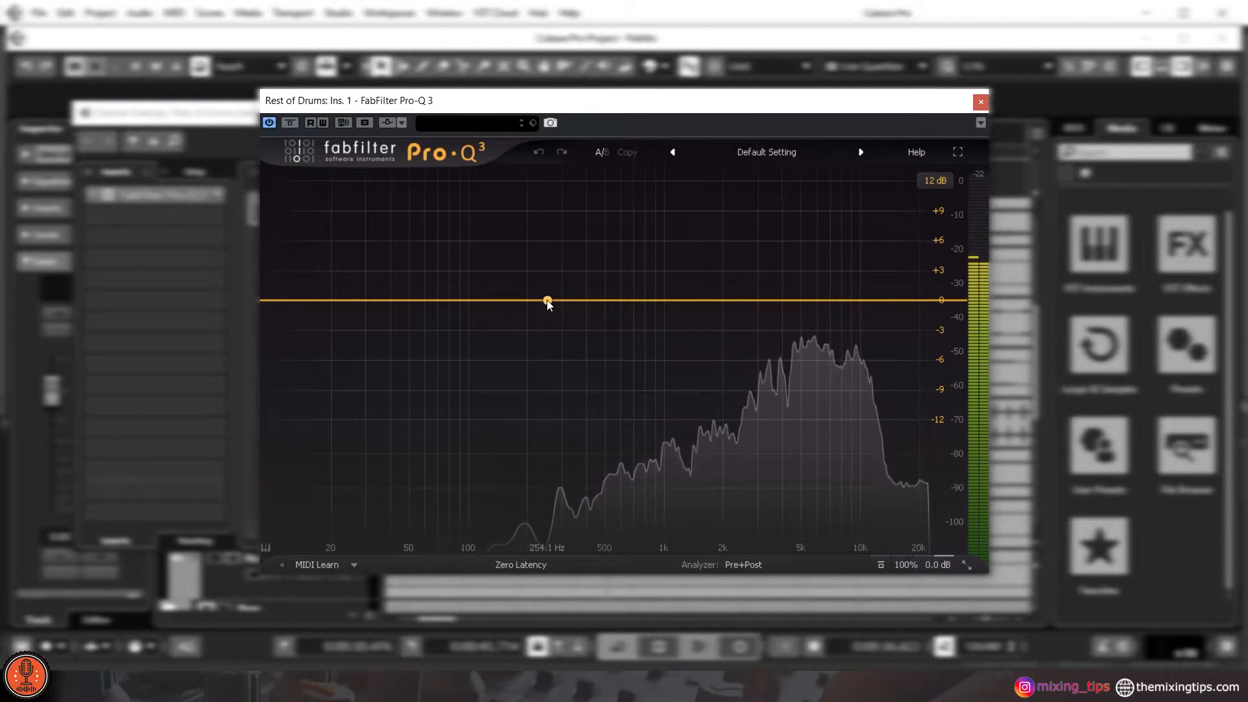
Add a 12 dB/oct Low Cut band at about 180 Hz in the Rest of Drums equalizer
left_click(574, 300)
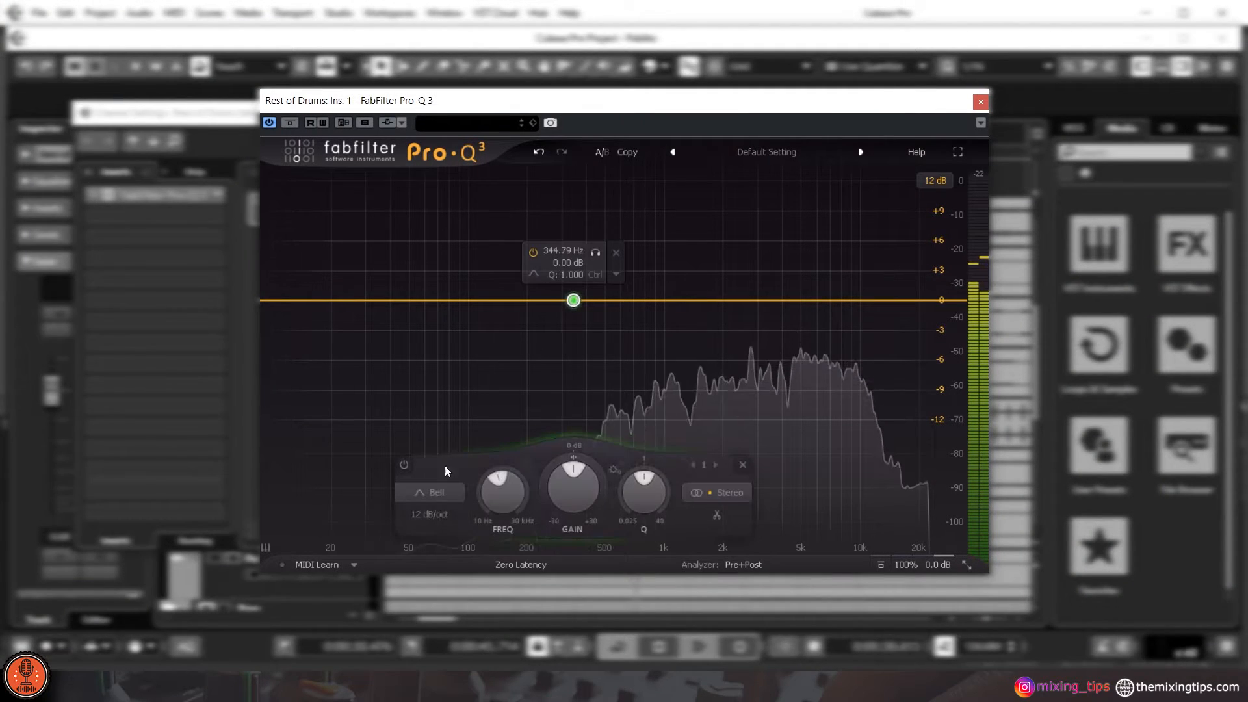
left_click(437, 493)
left_click(434, 371)
left_click_drag(571, 329, 524, 334)
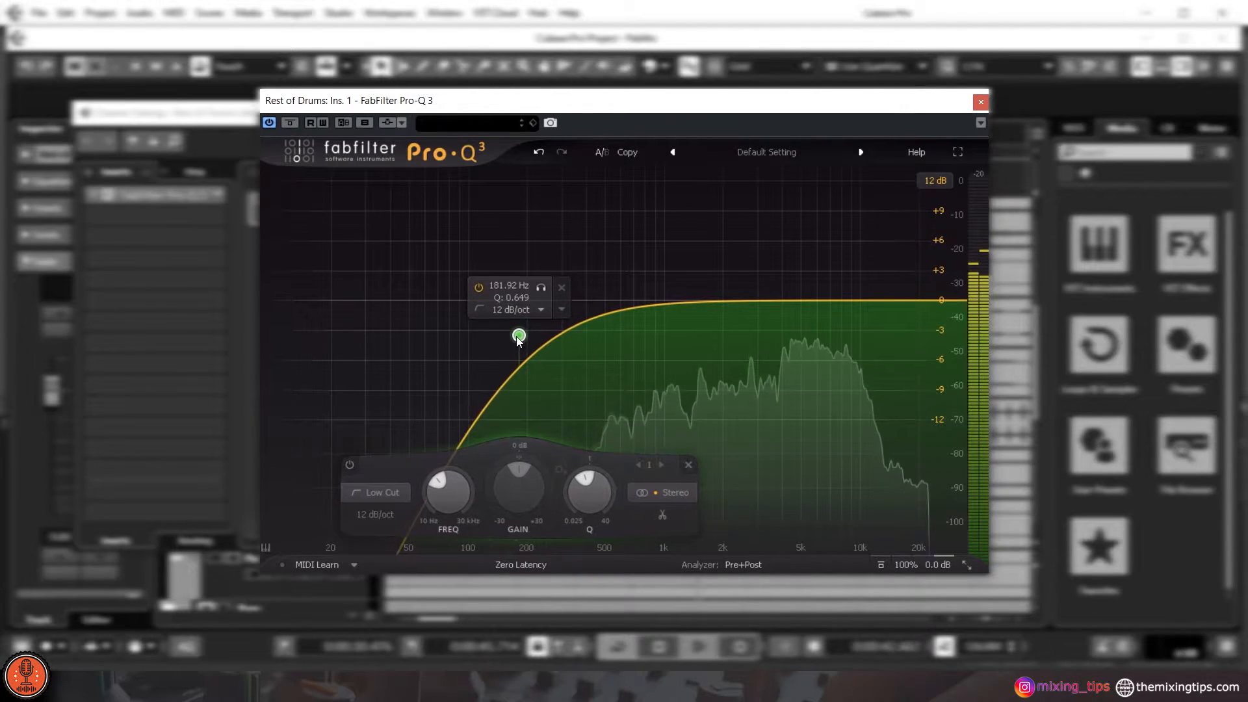
Add a bell cut of about -2.4 dB near 2 kHz with a Q of about 1.23, and close the equalizer and channel settings
left_click_drag(642, 307, 741, 328)
left_click_drag(802, 491, 795, 483)
left_click_drag(740, 322, 724, 330)
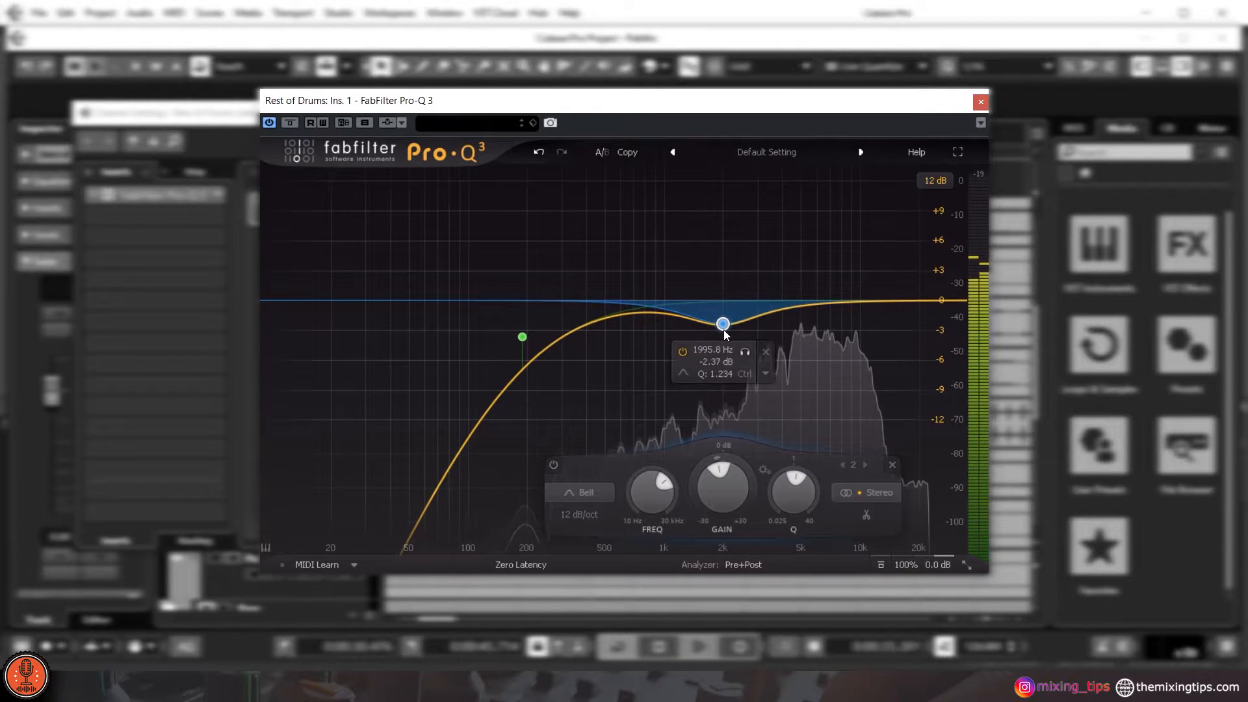
left_click(978, 105)
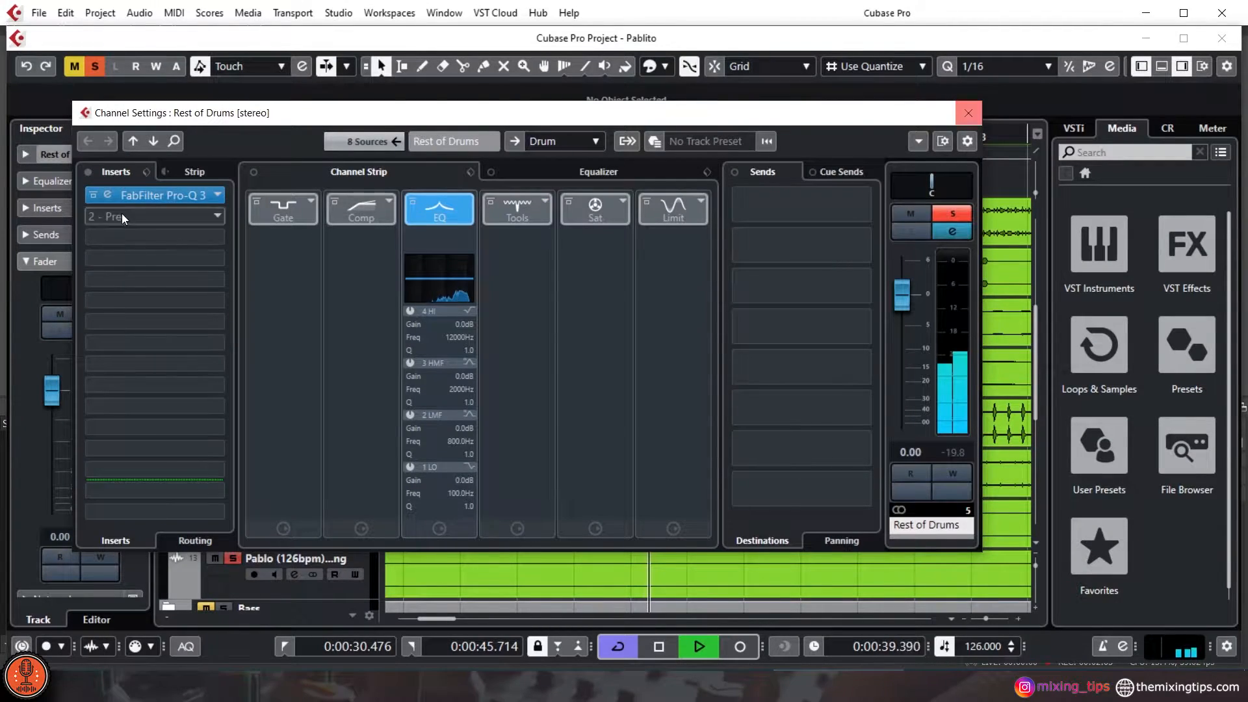
left_click(971, 114)
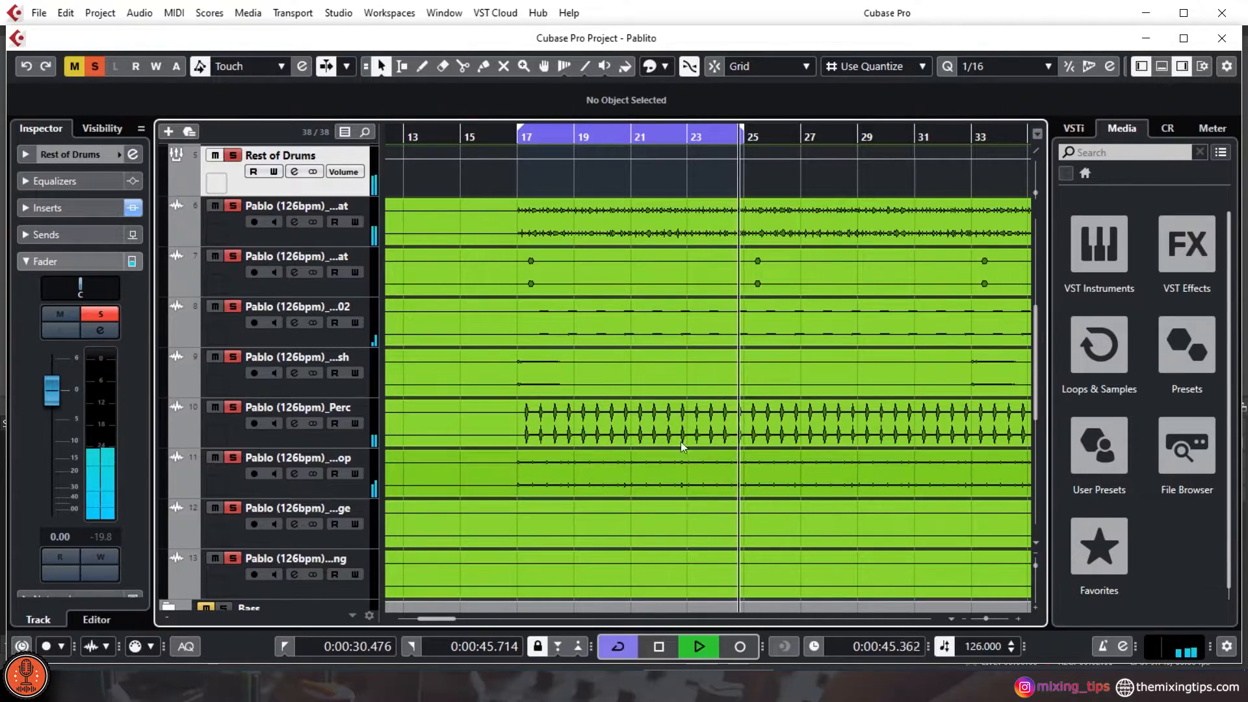
Open the PAZ Analyzer insert of the Stereo Out channel via the MixConsole, close the mixer, and clear the analyzer's memory
left_click(349, 241)
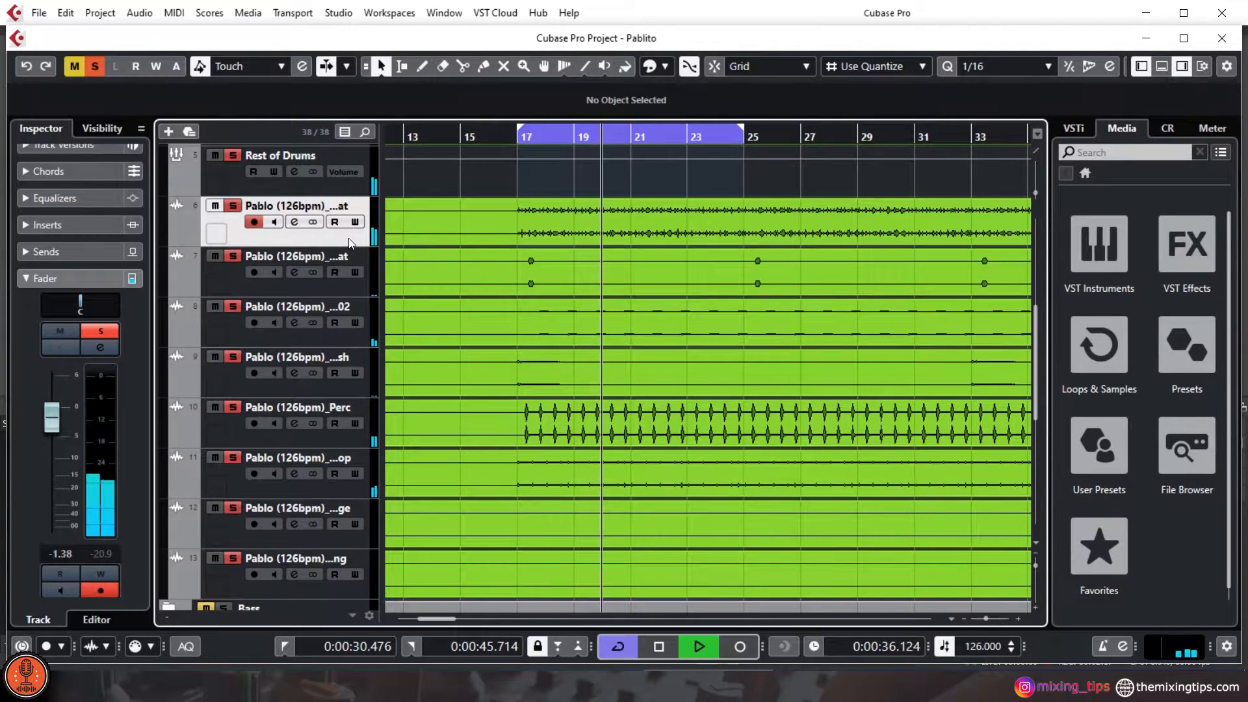
left_click(338, 13)
left_click(383, 74)
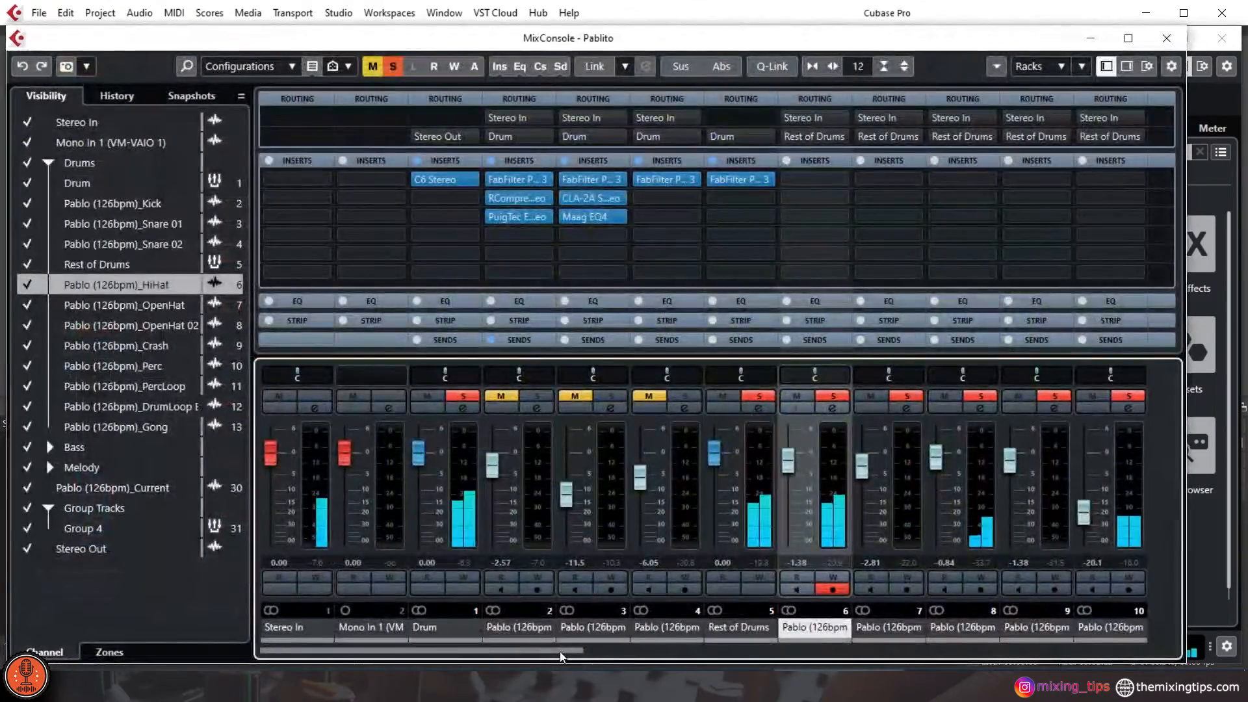
left_click_drag(562, 651, 1238, 634)
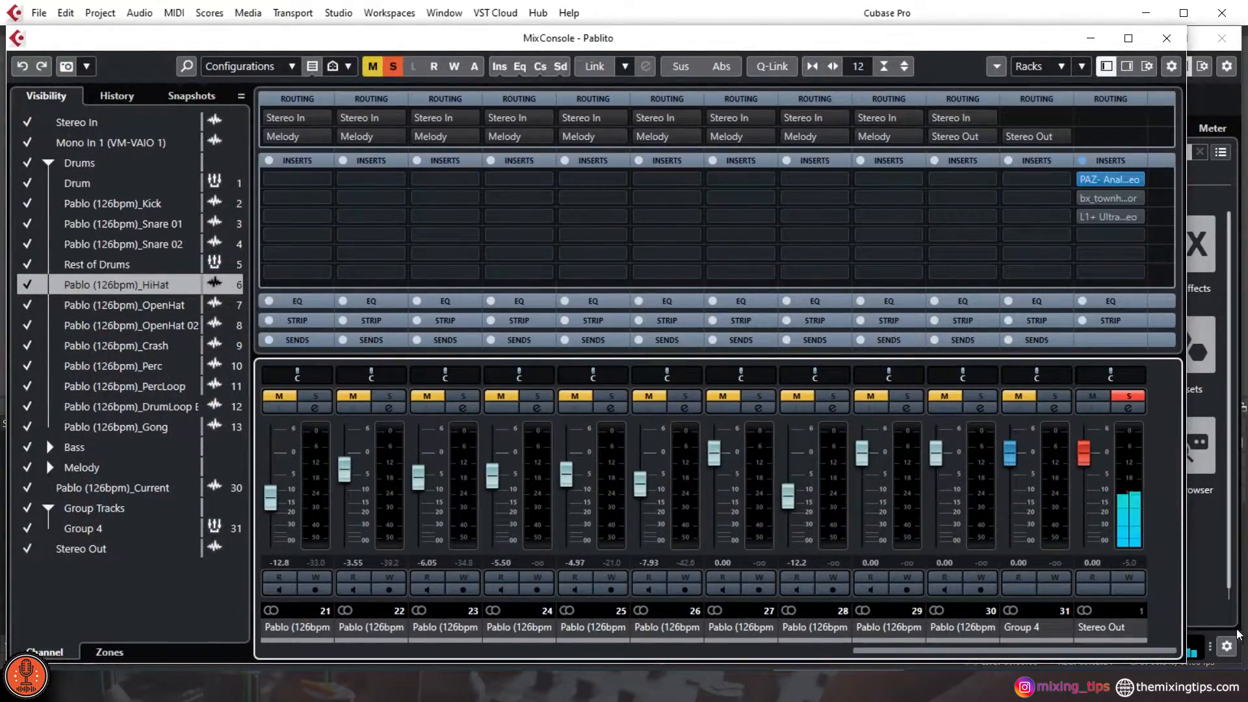
left_click(1114, 182)
left_click(1167, 41)
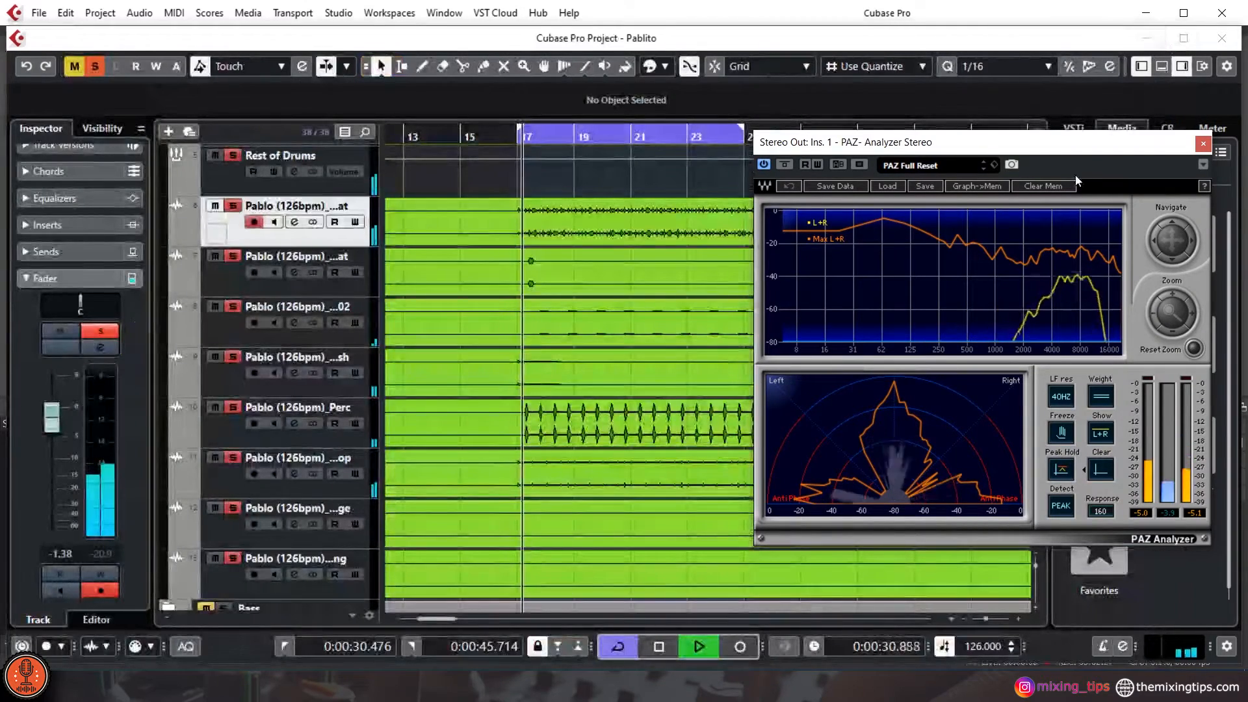
left_click_drag(1060, 143, 1028, 125)
left_click(1006, 168)
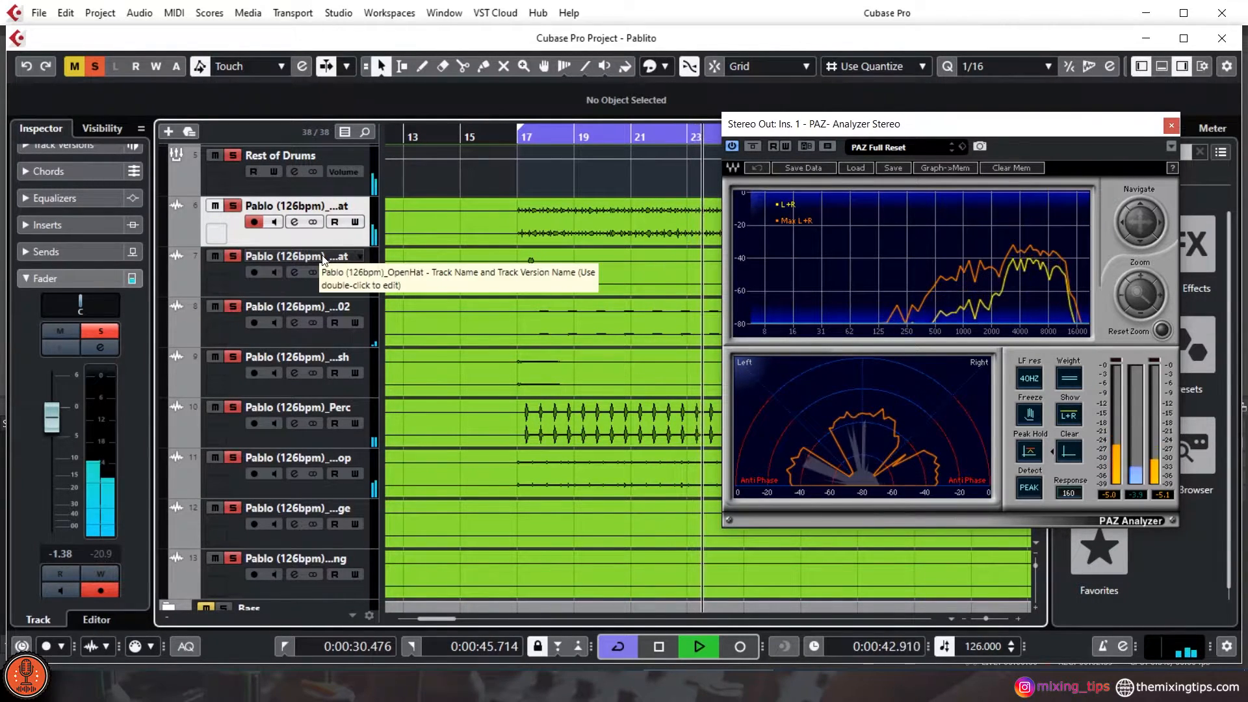
Deactivate all solo and mute states to play the complete mix through the analyzer
left_click(232, 156)
scroll(234, 169, "up", 5)
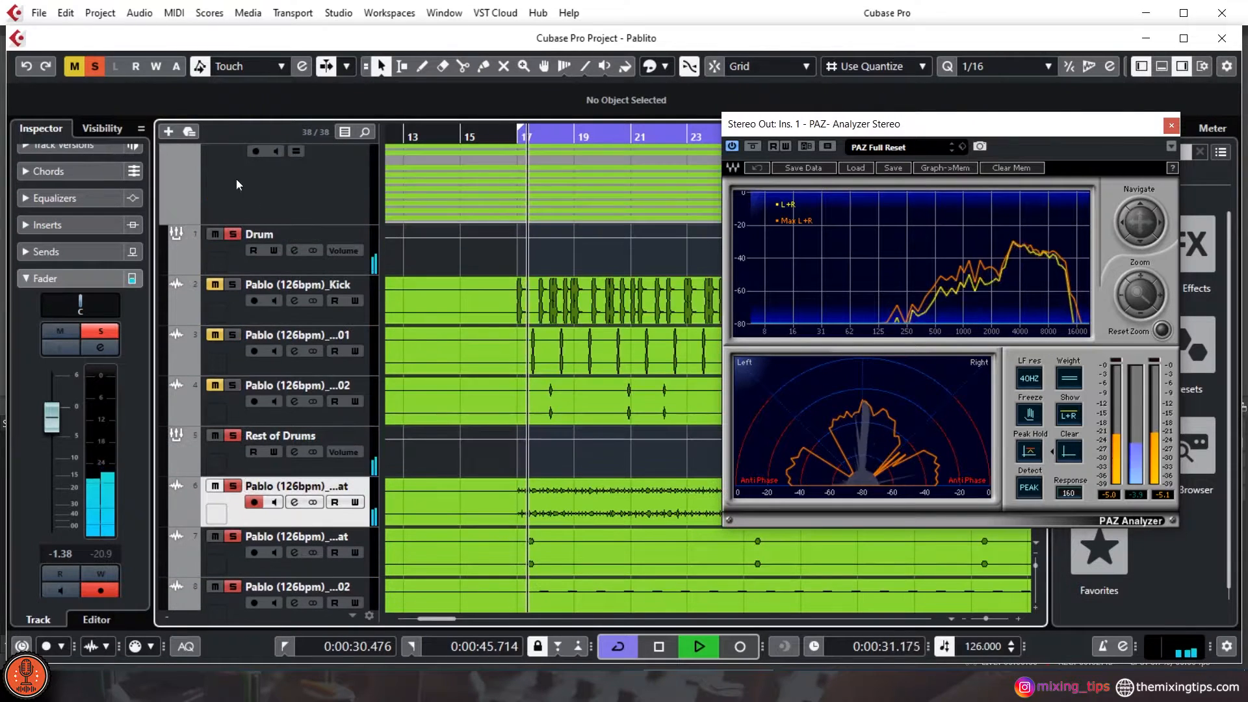
left_click(98, 66)
scroll(283, 352, "down", 2)
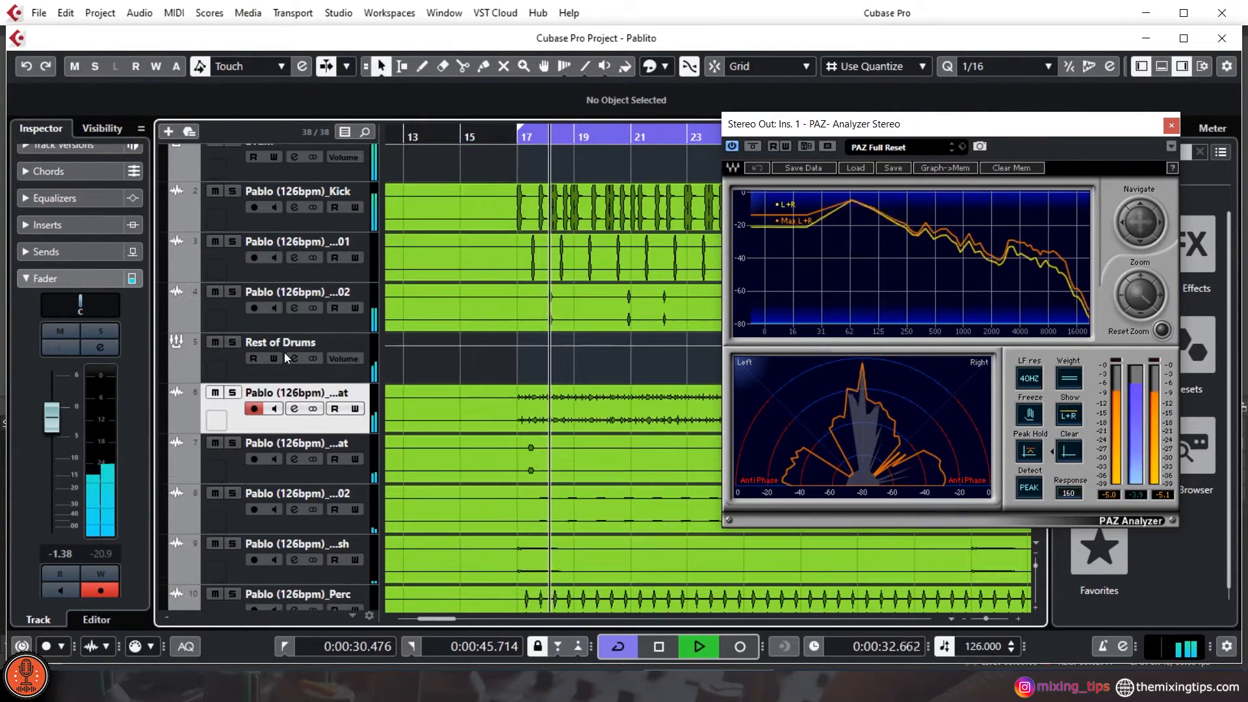
Solo the HiHat track and pan it to R34
left_click(232, 393)
scroll(368, 337, "down", 2)
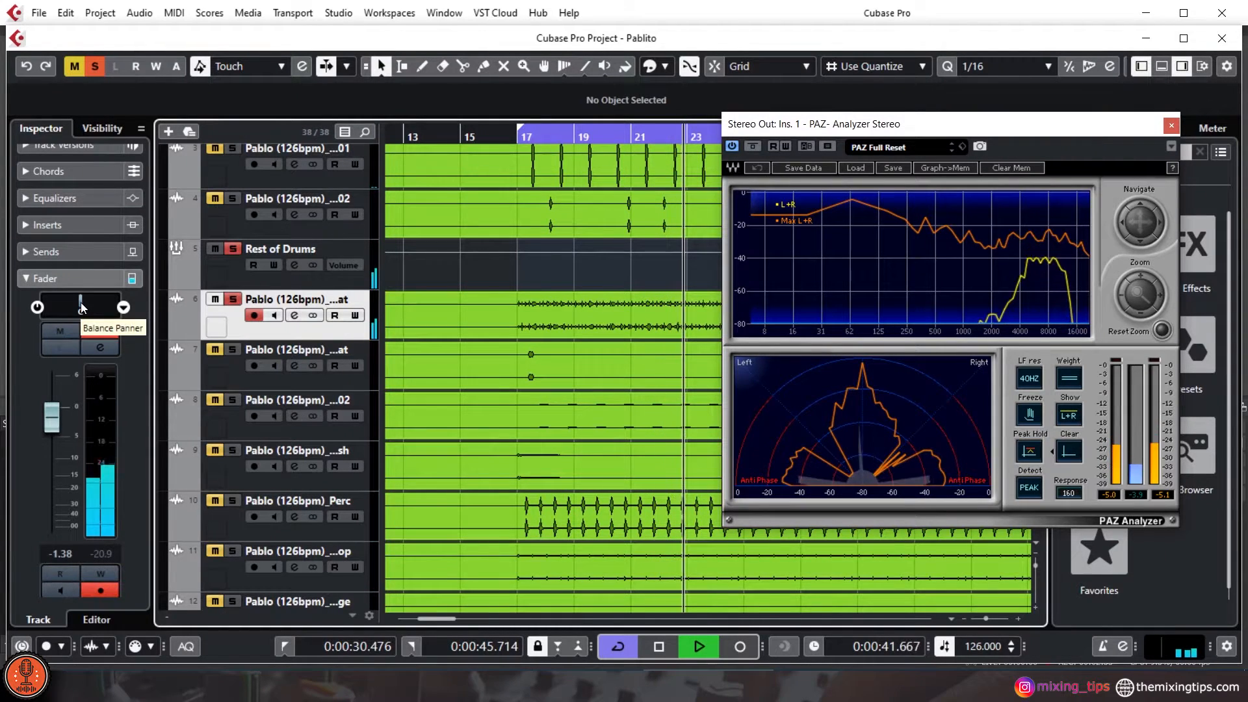
left_click_drag(82, 307, 95, 304)
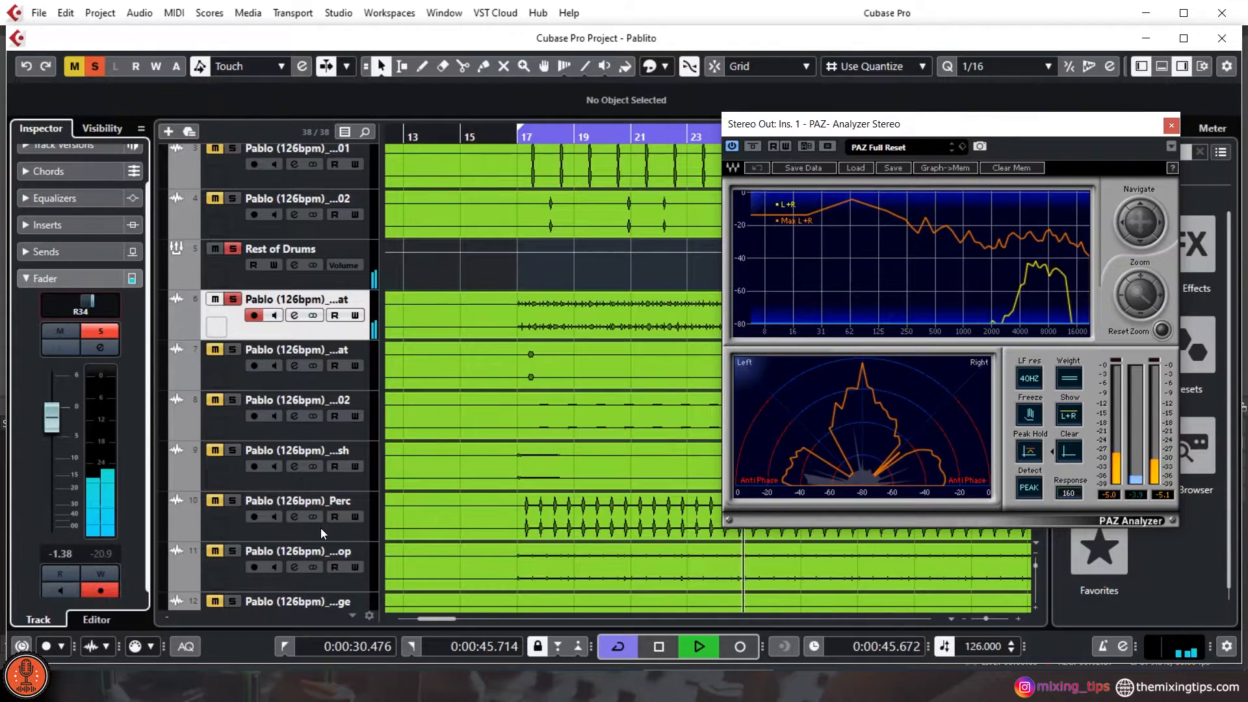
Add the PercLoop track to the soloed tracks and pan it to L36
scroll(342, 590, "down", 2)
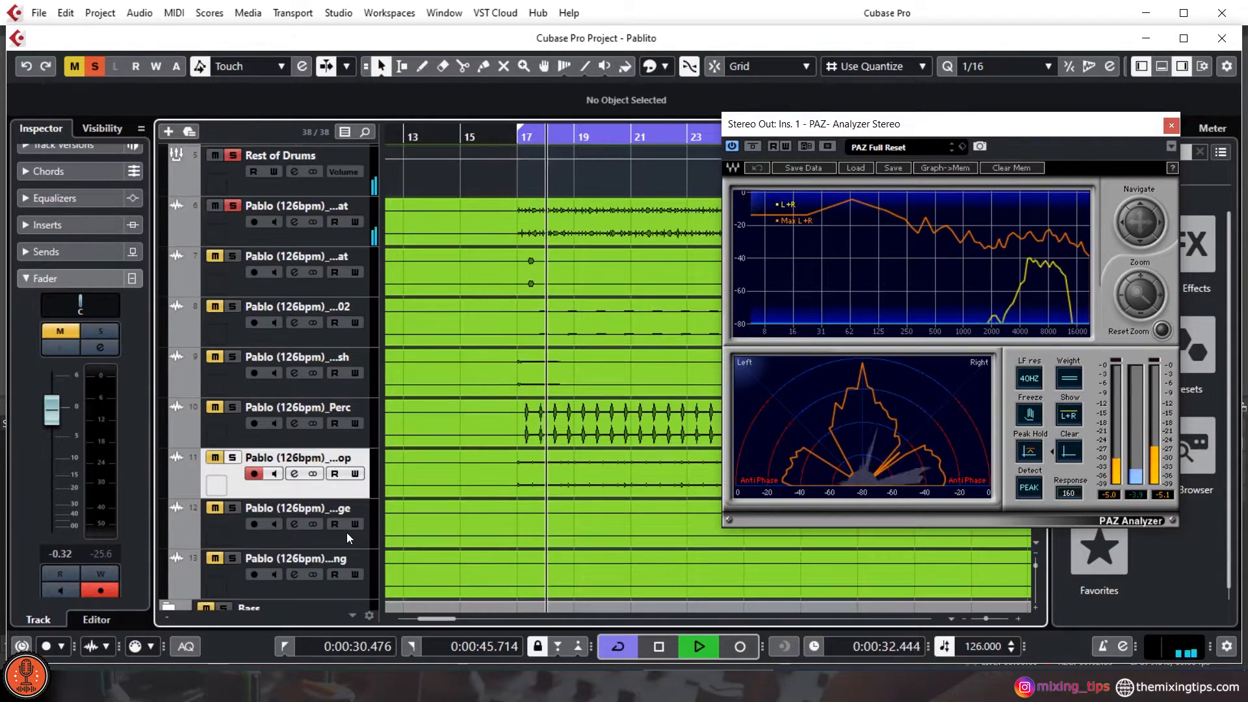
left_click(232, 458)
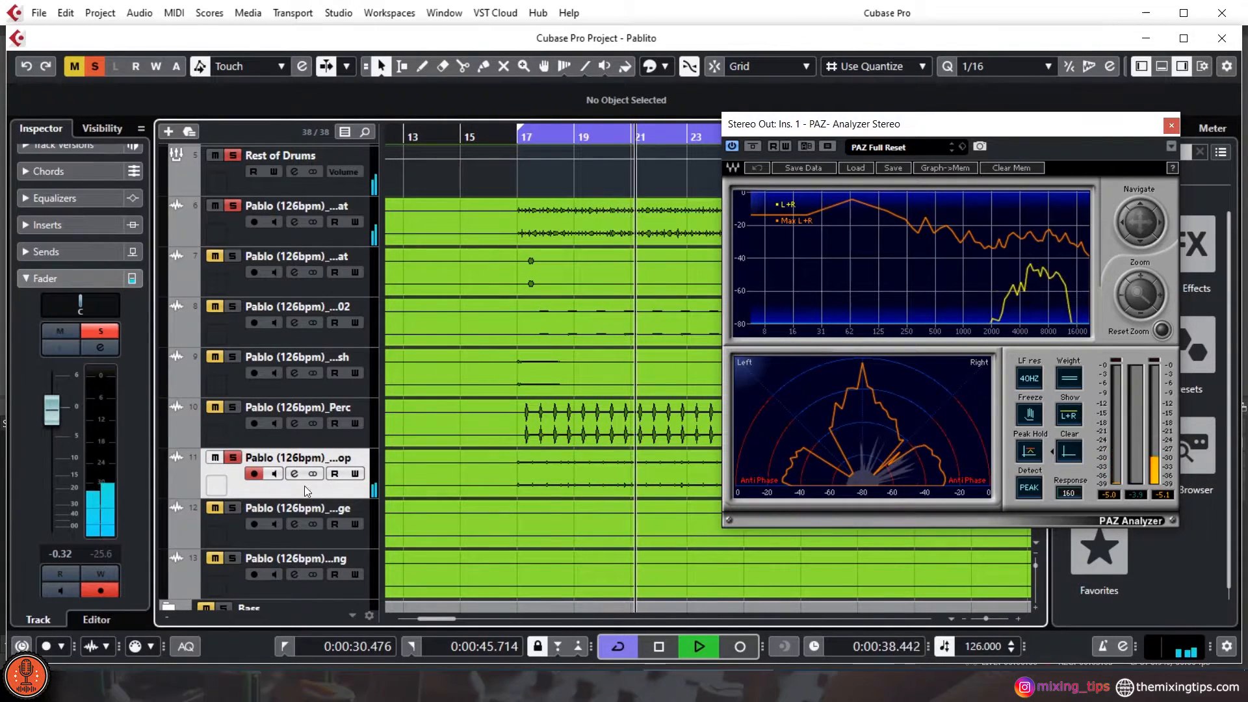
left_click_drag(80, 305, 73, 303)
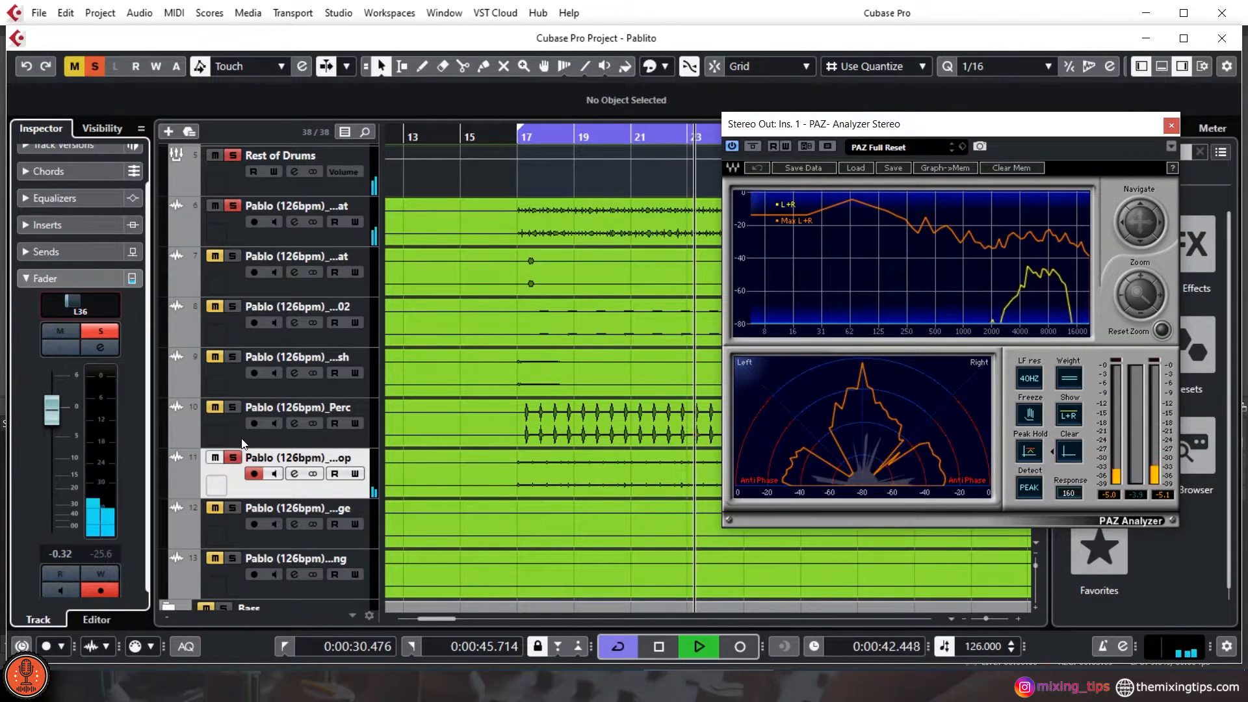
Solo the OpenHat 02 track as well and pan it to R28
left_click(234, 307)
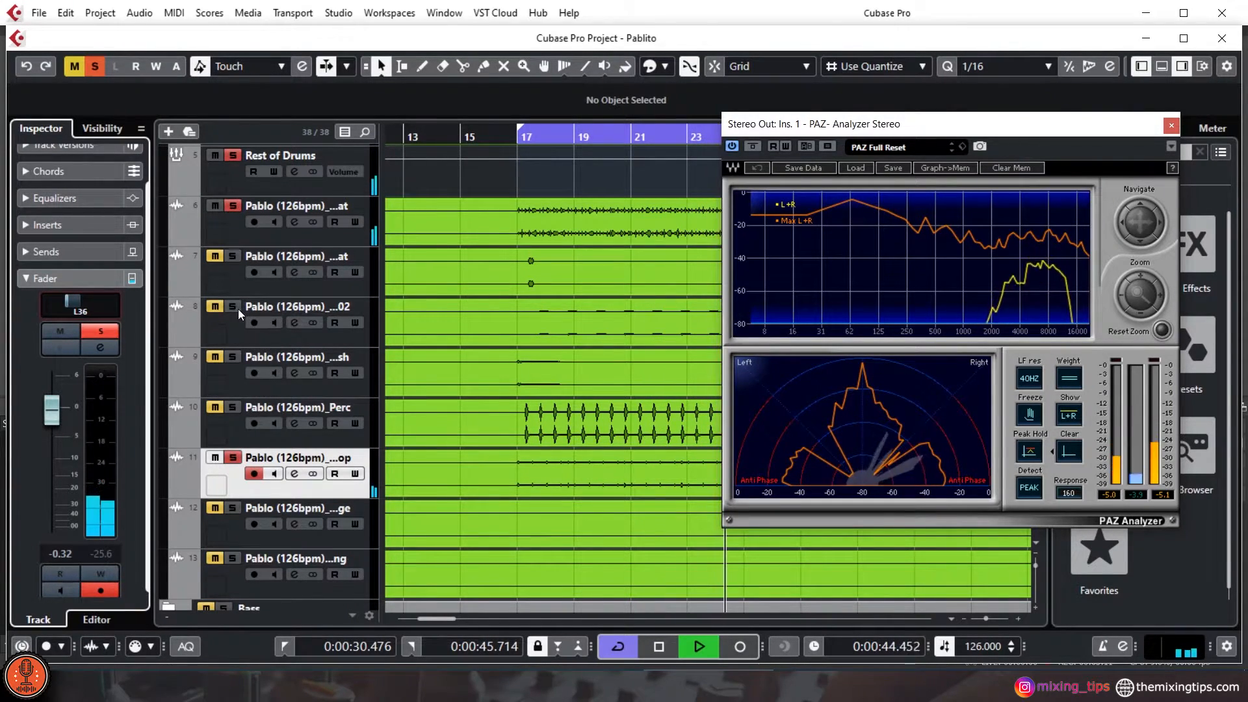
left_click(332, 338)
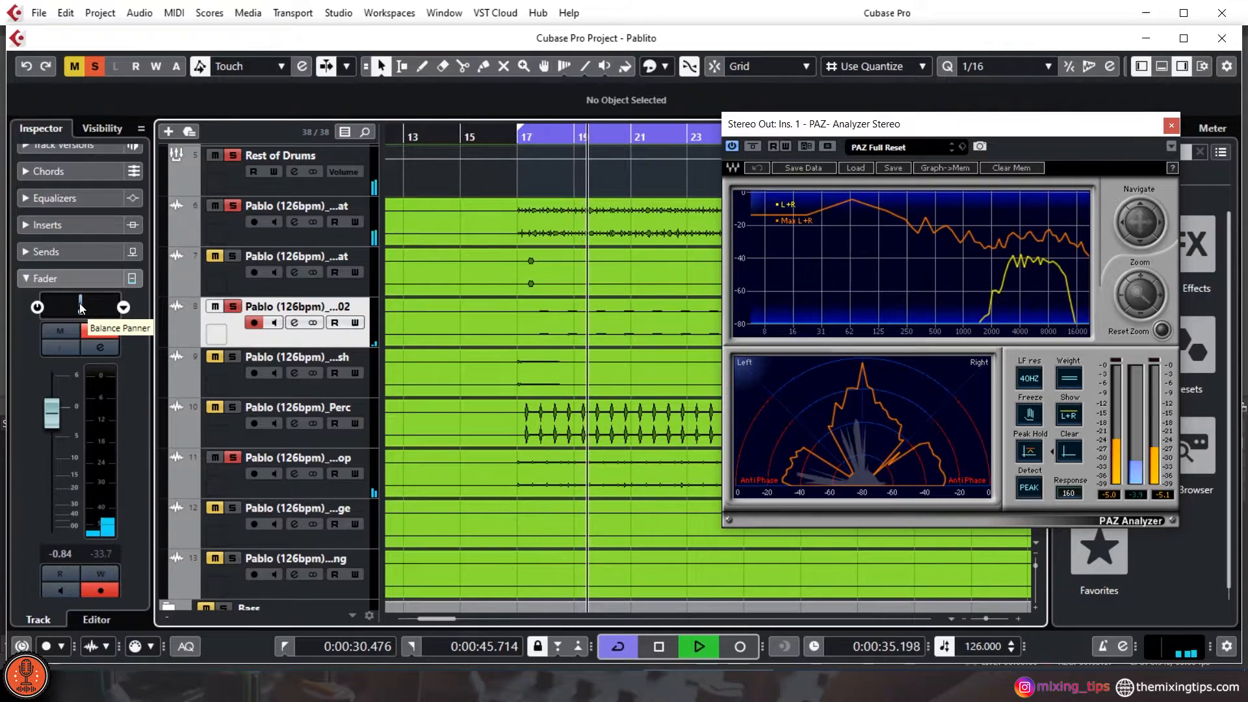
left_click_drag(77, 303, 98, 303)
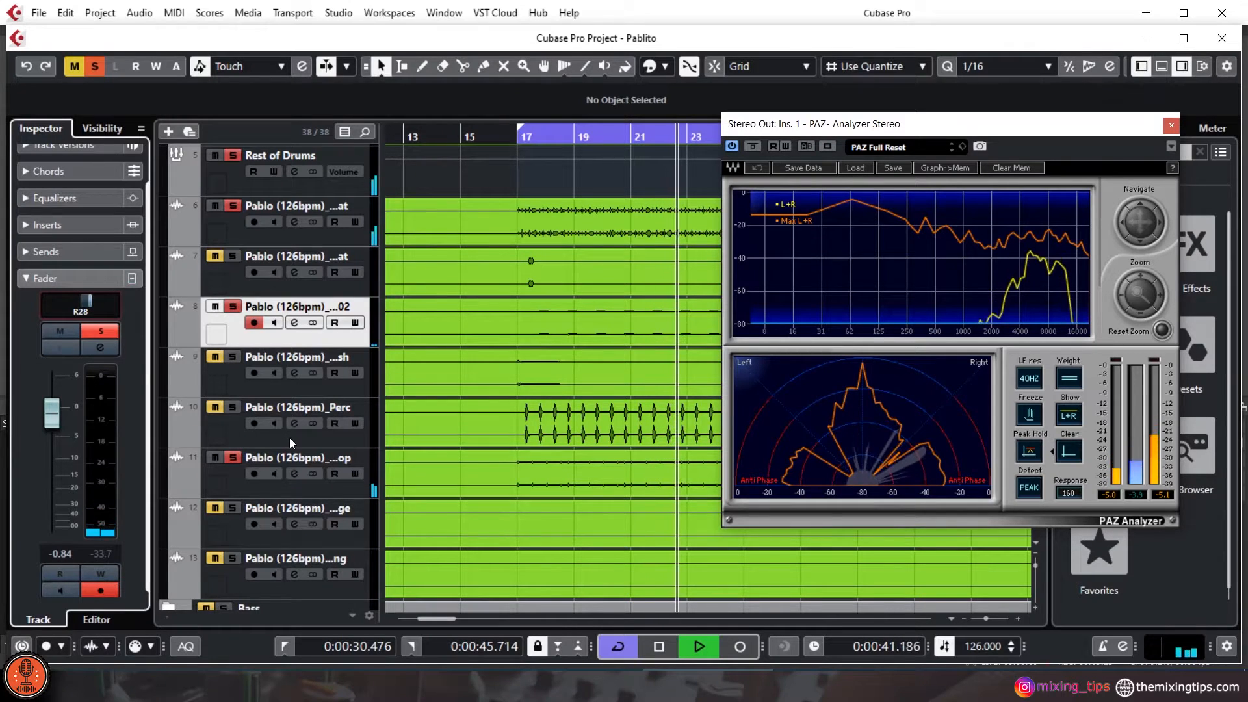
Solo the Perc track as well, lower its volume to about -21.2 dB and pan it to L38
left_click(244, 410)
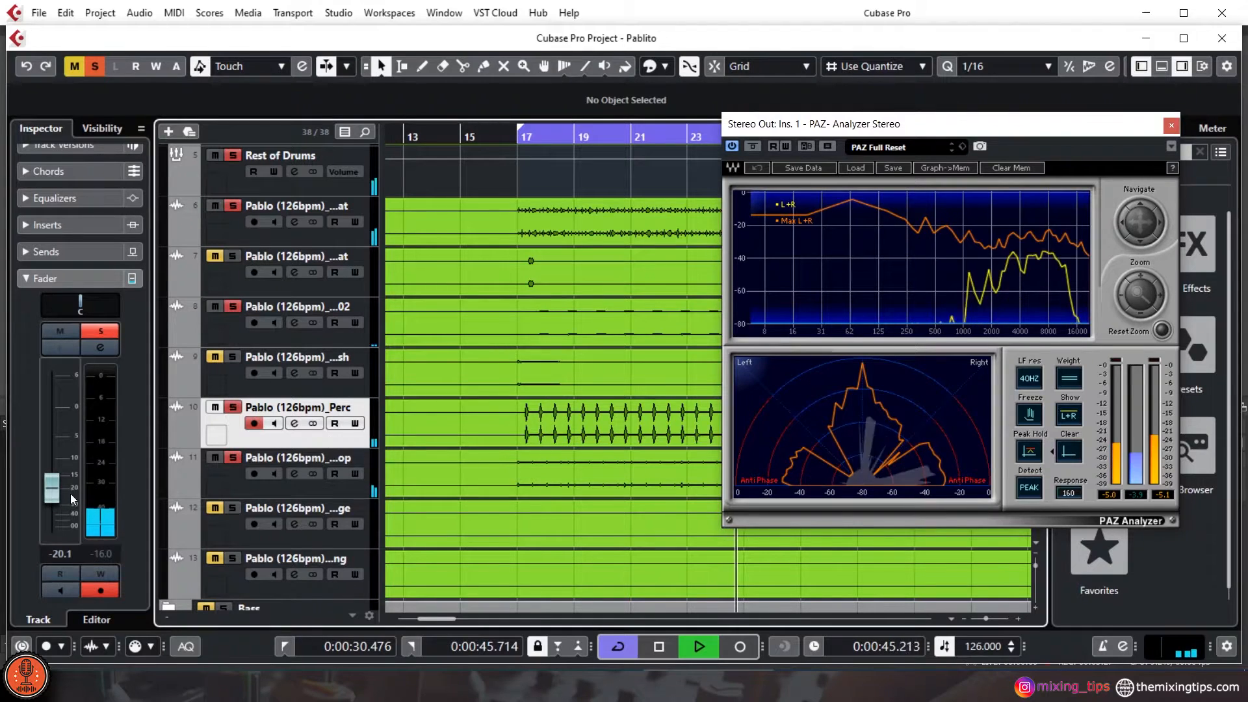
left_click_drag(53, 490, 54, 492)
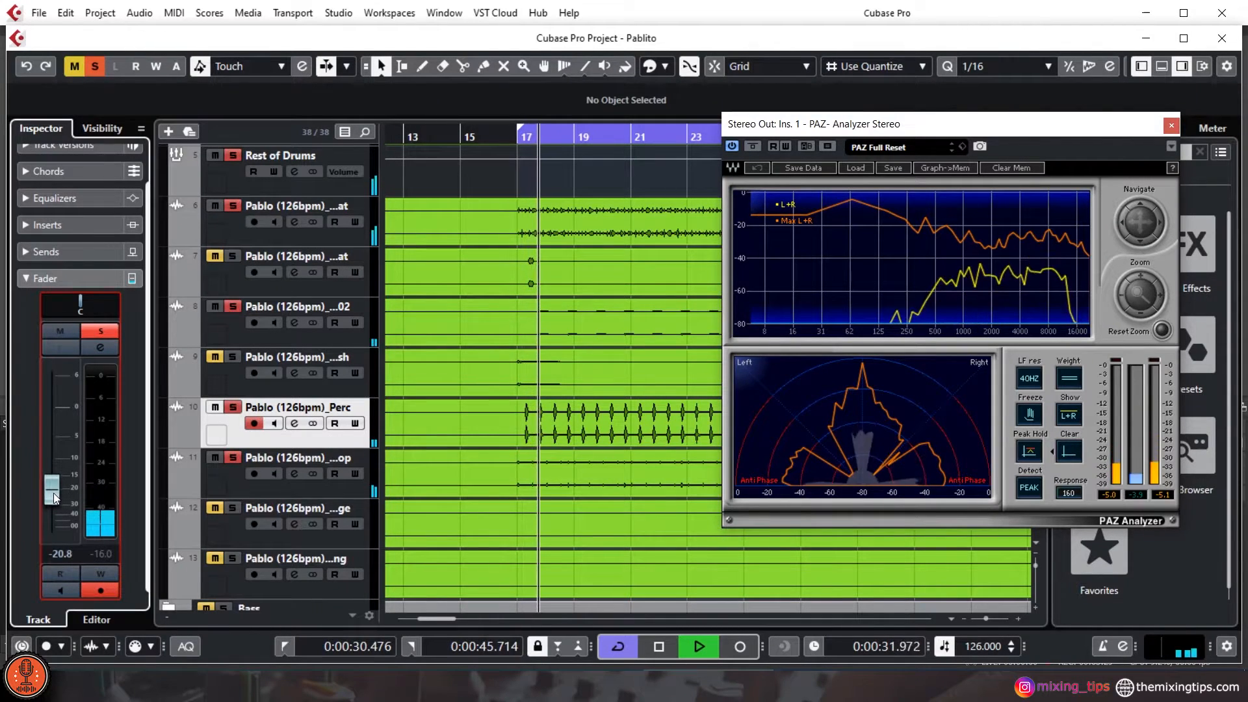
left_click_drag(74, 302, 60, 301)
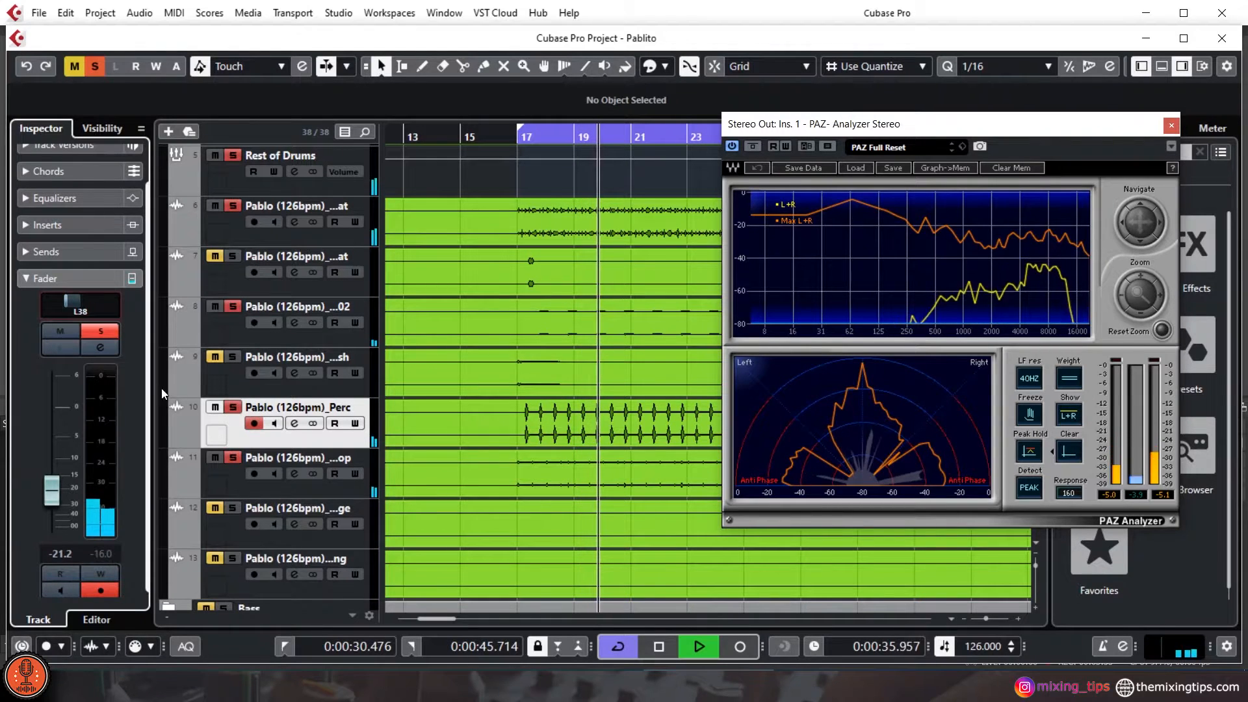
Solo the Crash track as well and pan it to R47
left_click(238, 363)
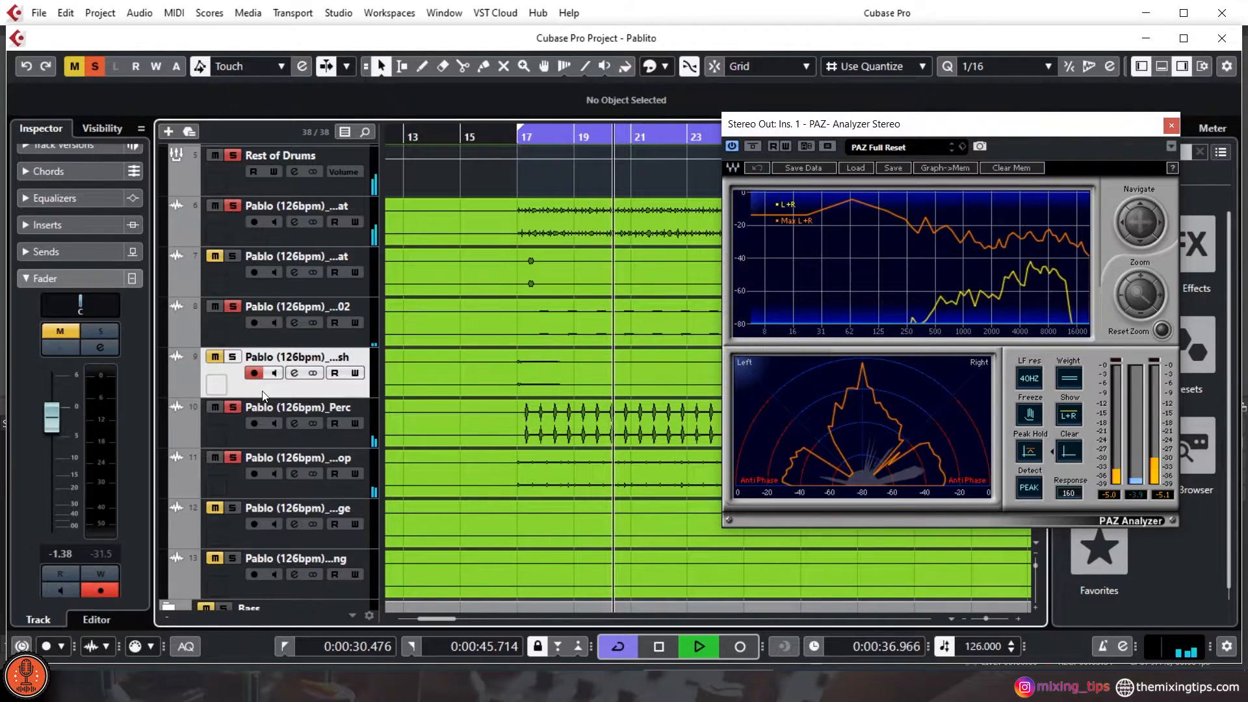
left_click(237, 363)
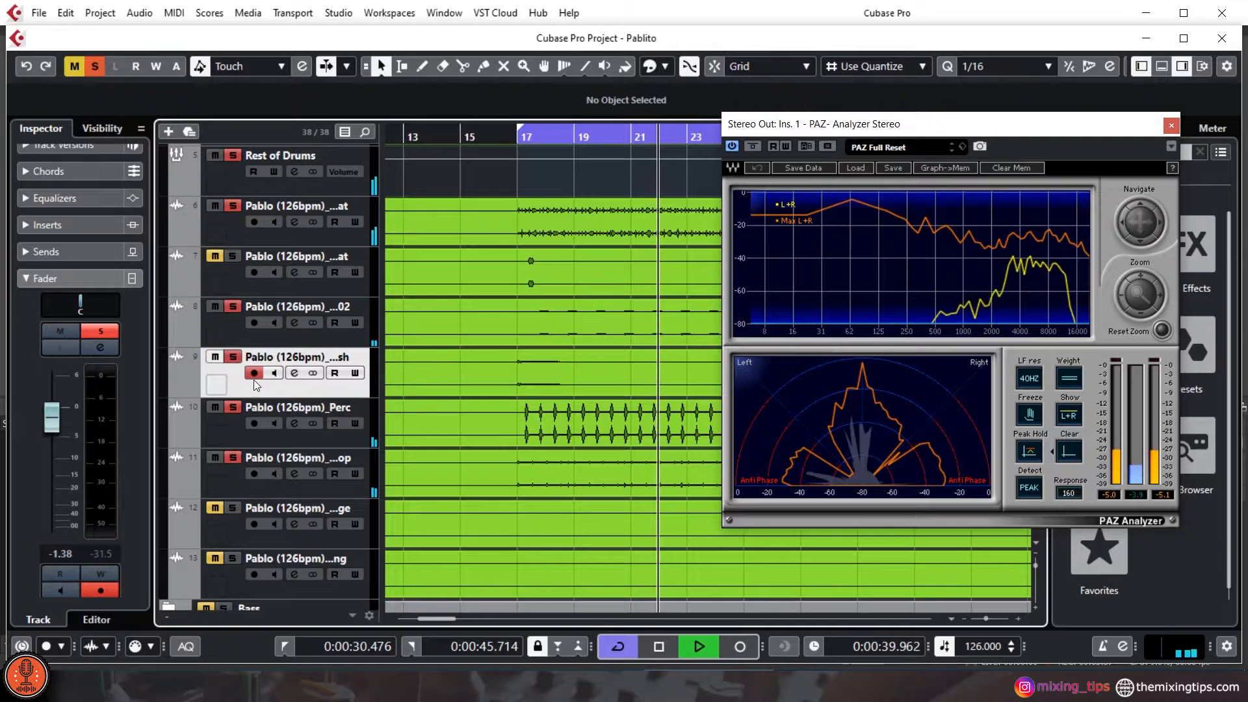
left_click_drag(88, 304, 103, 304)
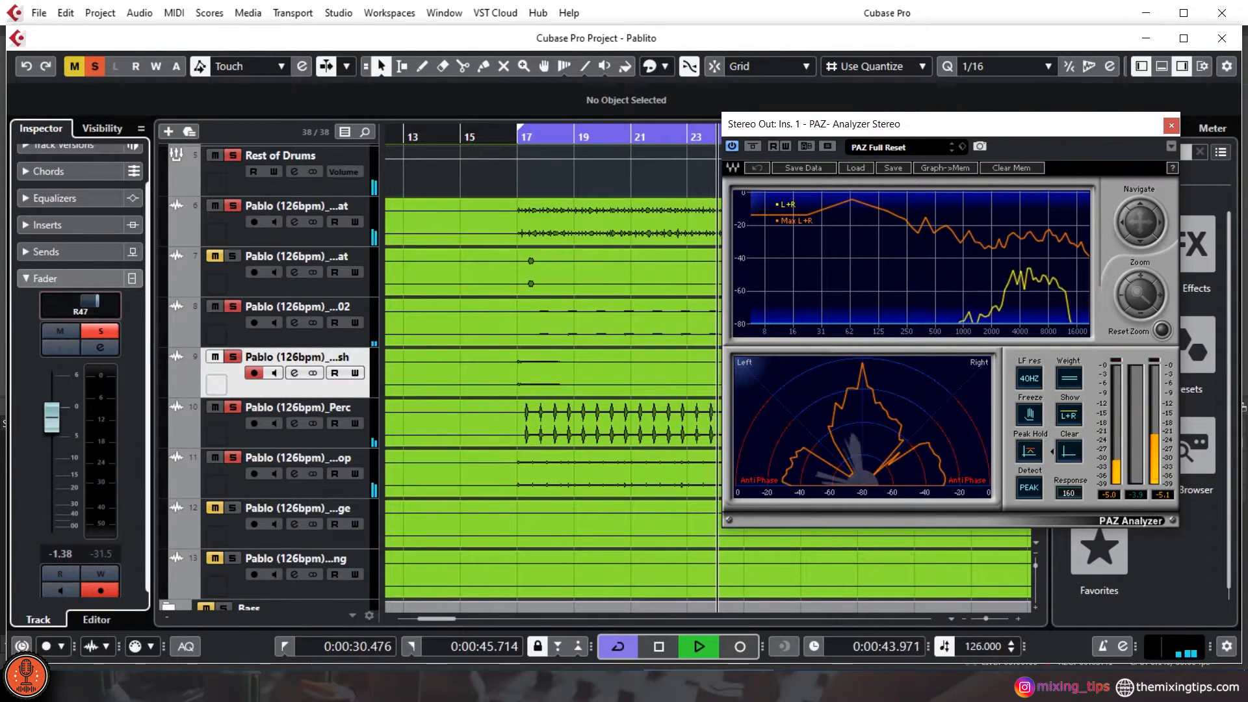
Solo the OpenHat track as well, lower its volume to about -9.4 dB and pan it to L34
left_click(234, 269)
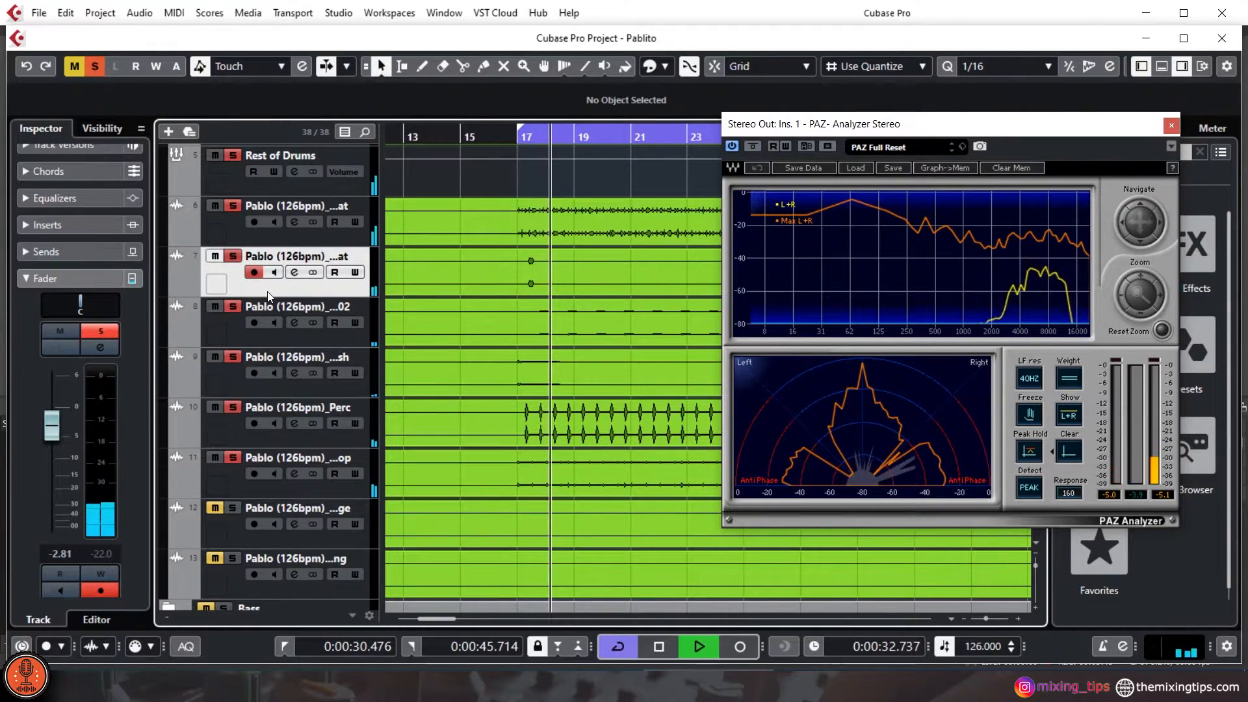
left_click_drag(68, 417, 67, 446)
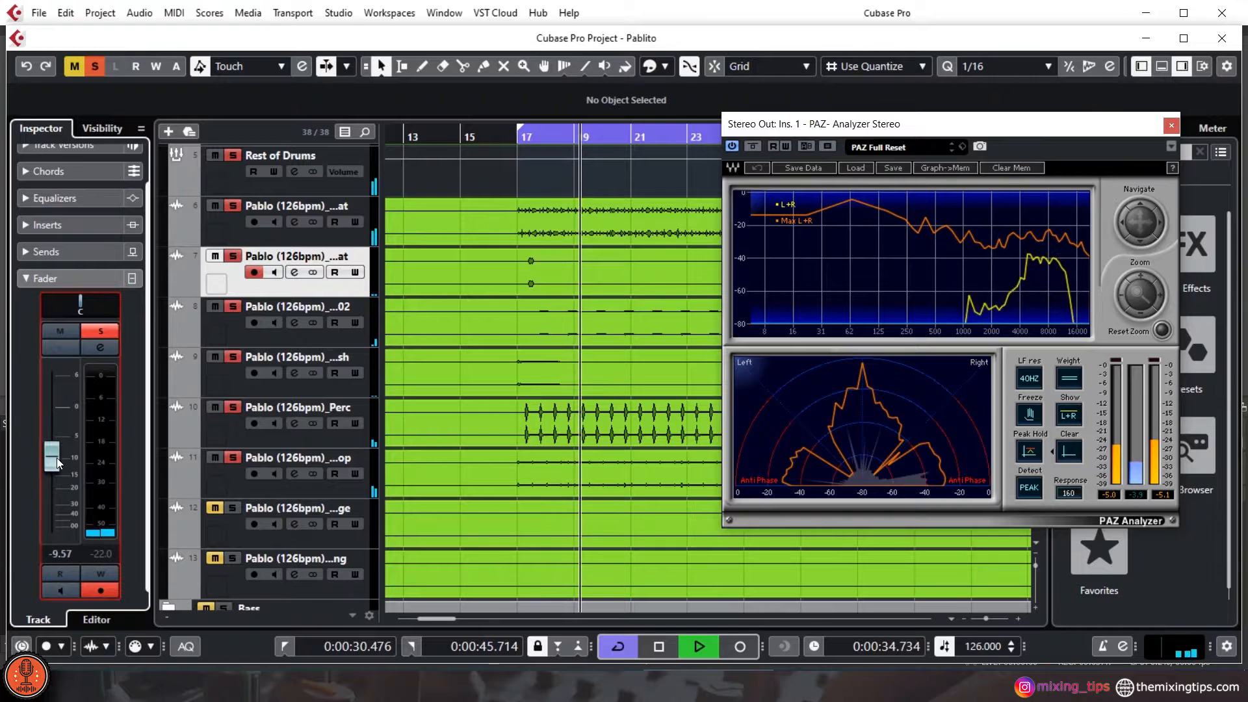
left_click_drag(69, 299, 54, 299)
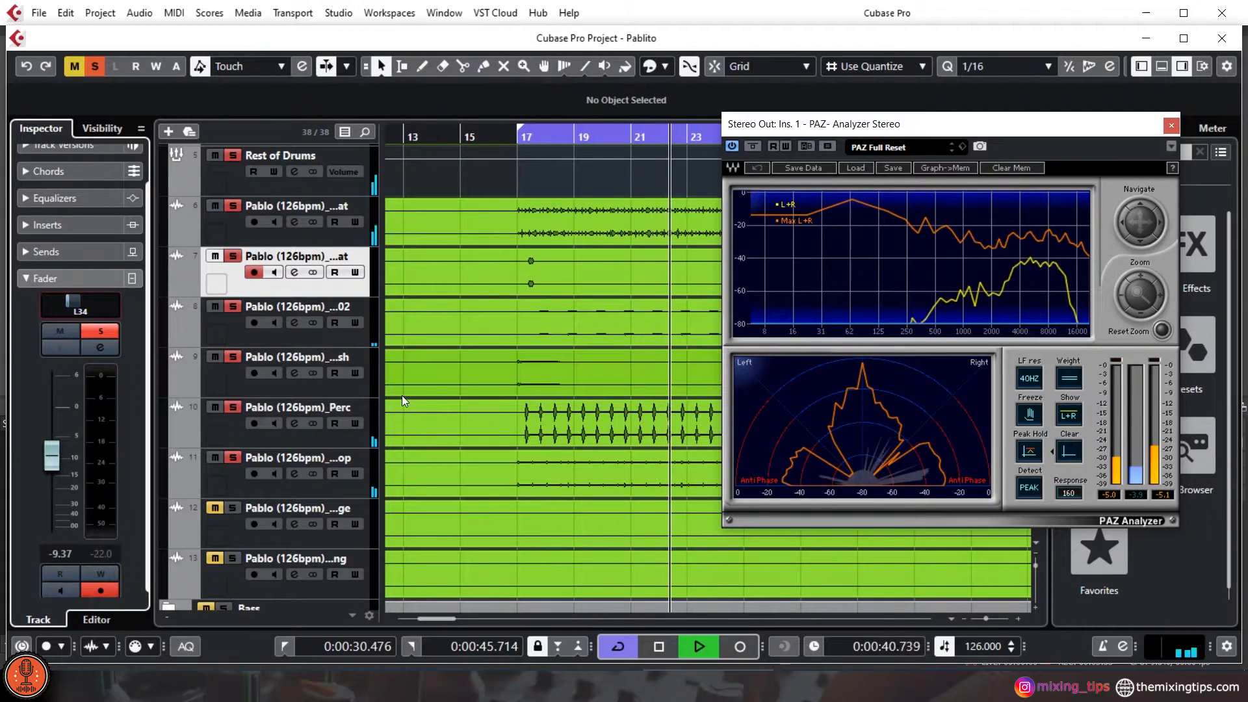
Open the channel settings of the Rest of Drums group and close the PAZ Analyzer
left_click_drag(1111, 124, 1123, 140)
scroll(557, 420, "up", 5)
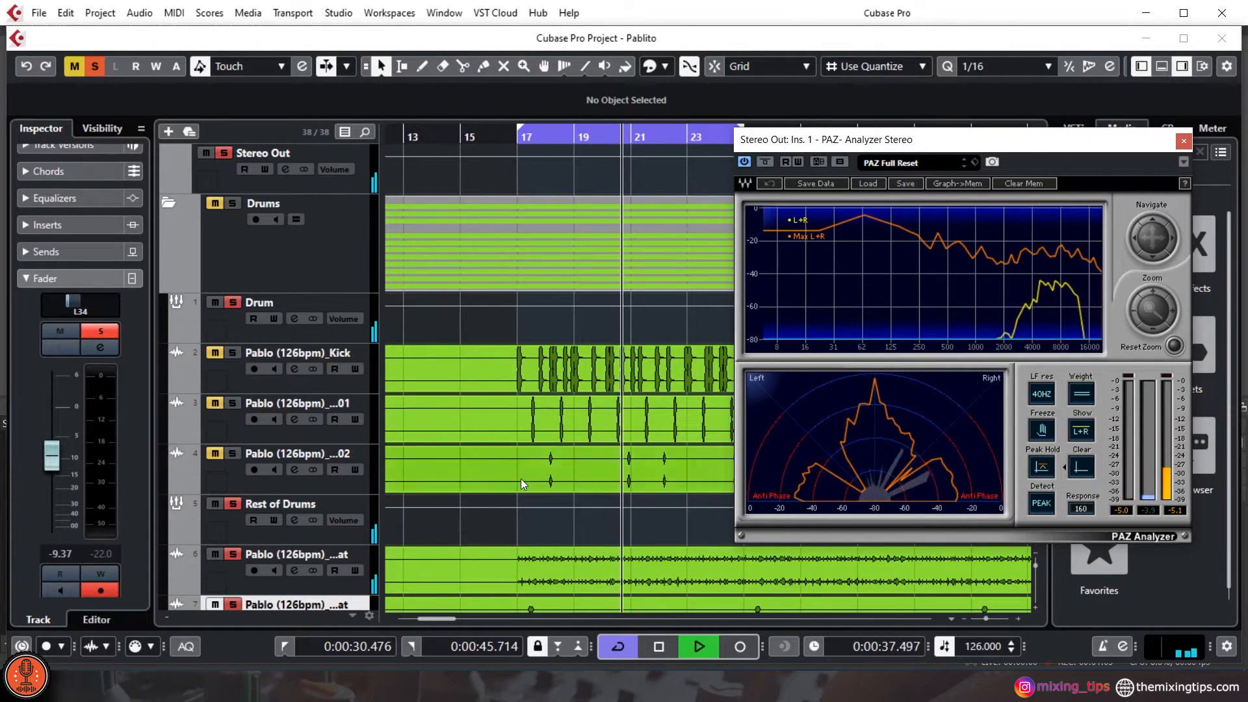
scroll(567, 392, "down", 4)
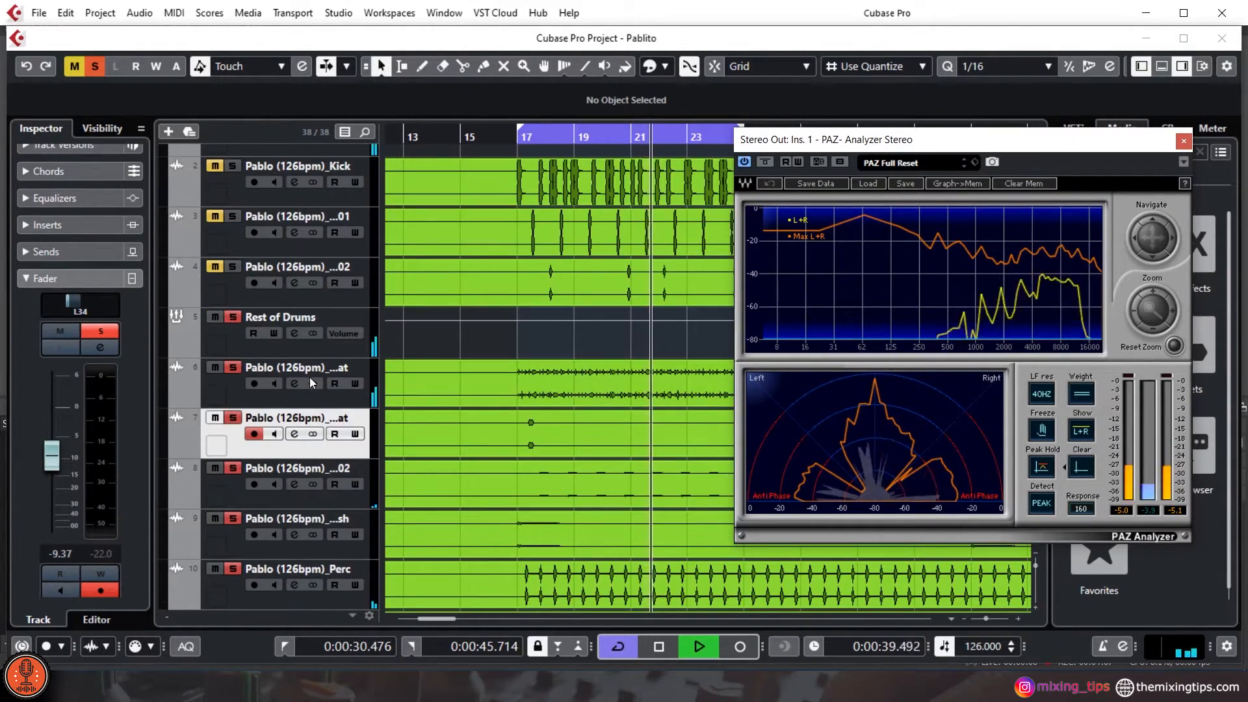
left_click(332, 354)
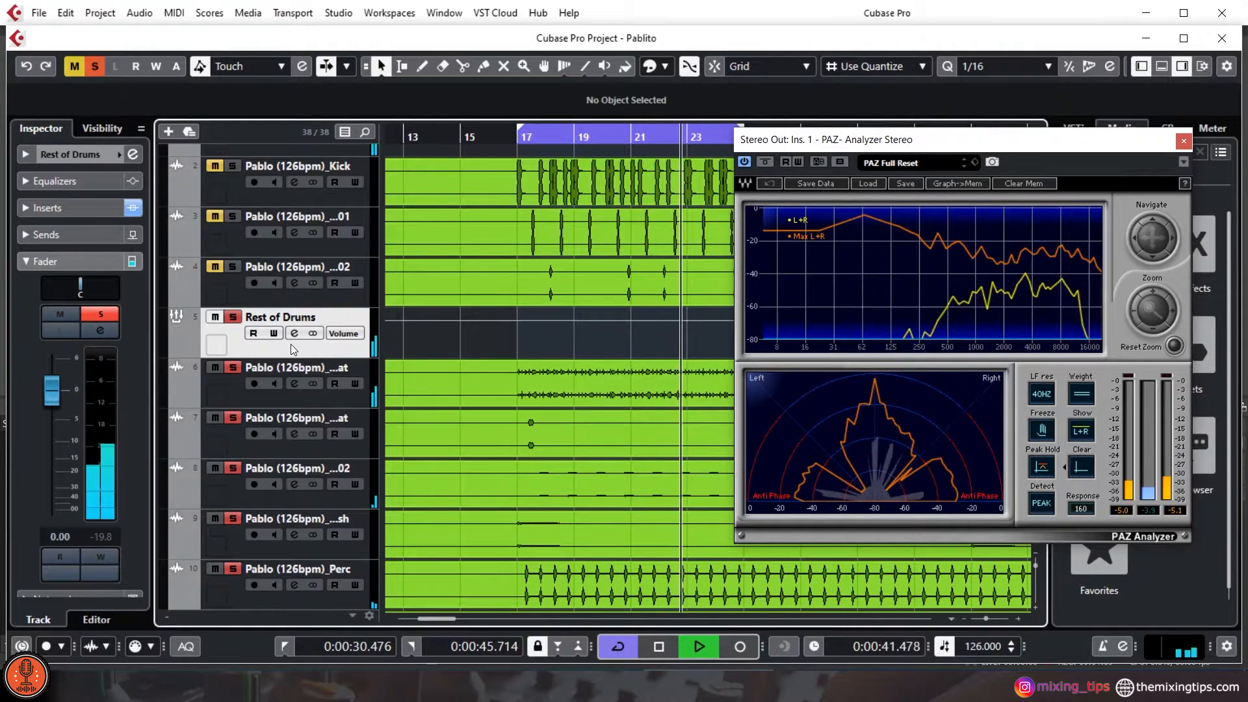
left_click(100, 331)
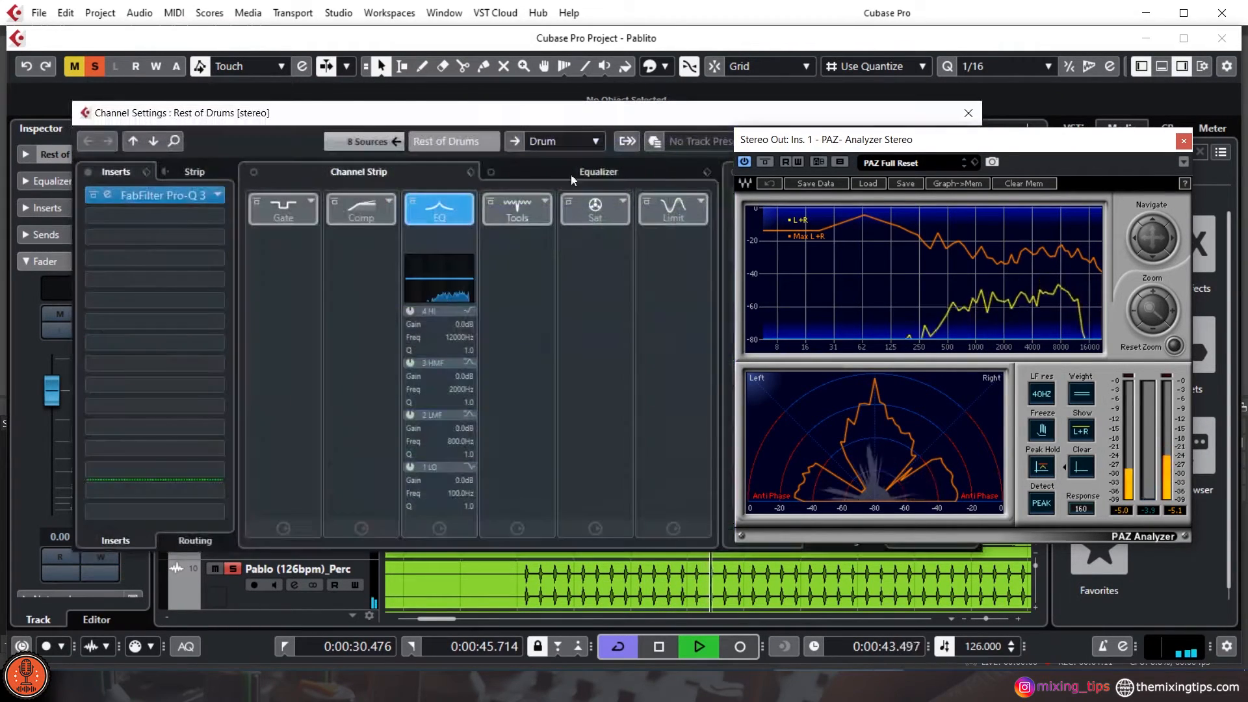
left_click(1183, 141)
Load the Maag EQ4 plug-in into the second insert slot of the Rest of Drums group
left_click_drag(804, 118, 992, 161)
left_click(322, 258)
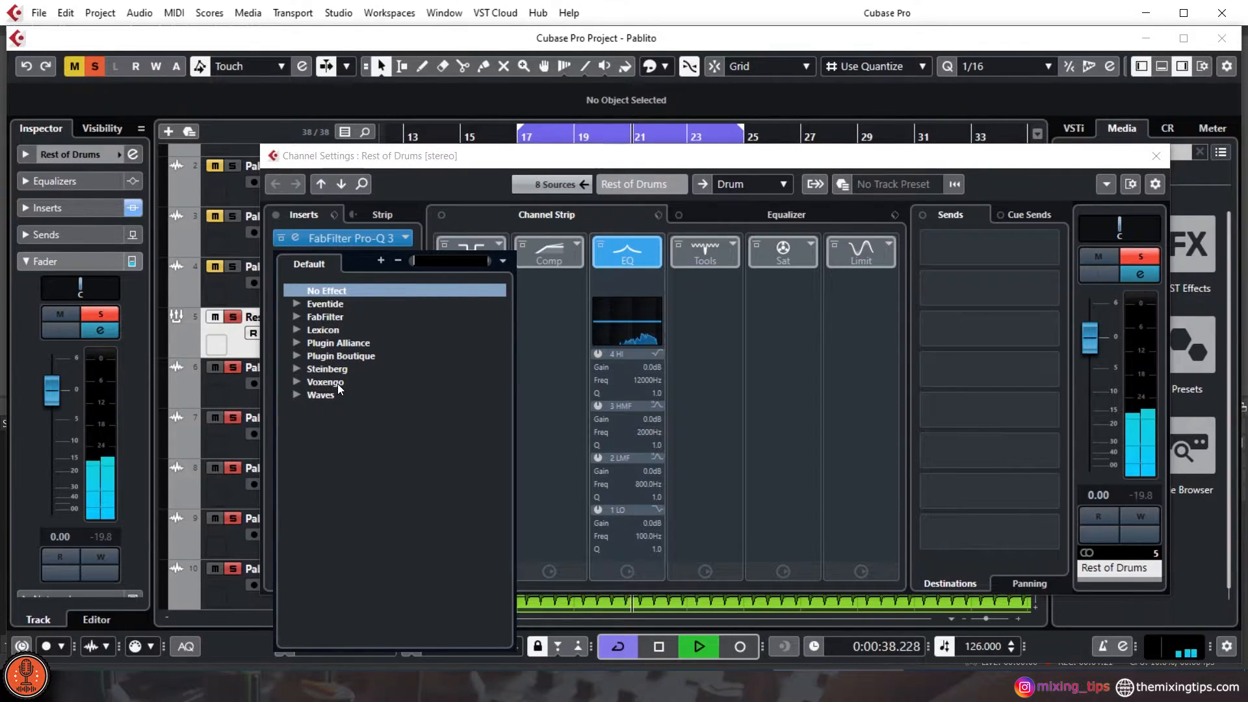
type("maag")
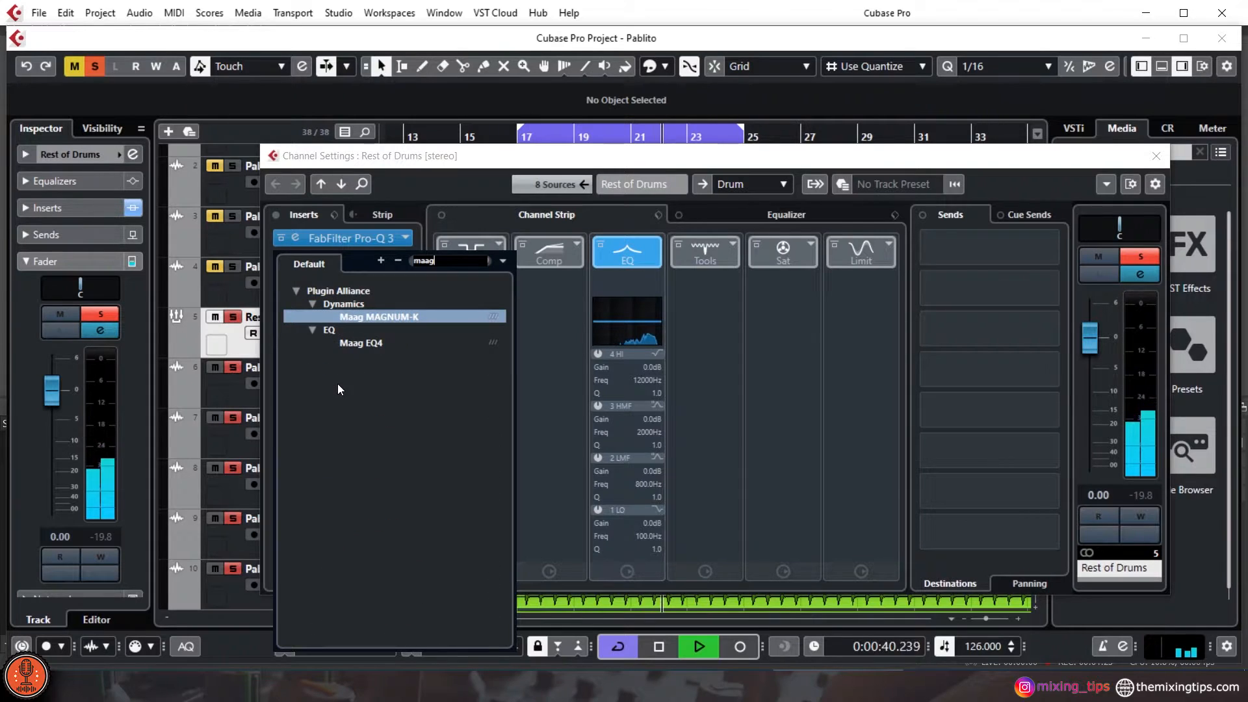
left_click(382, 345)
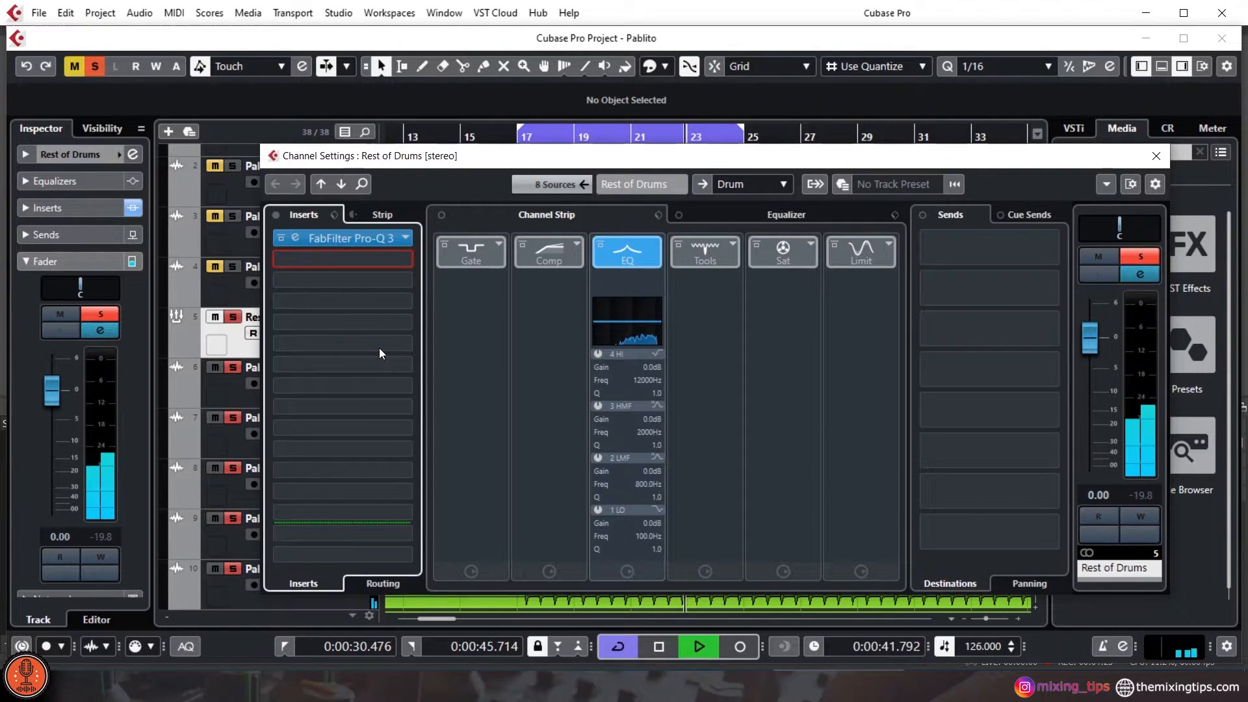
left_click_drag(648, 258, 681, 280)
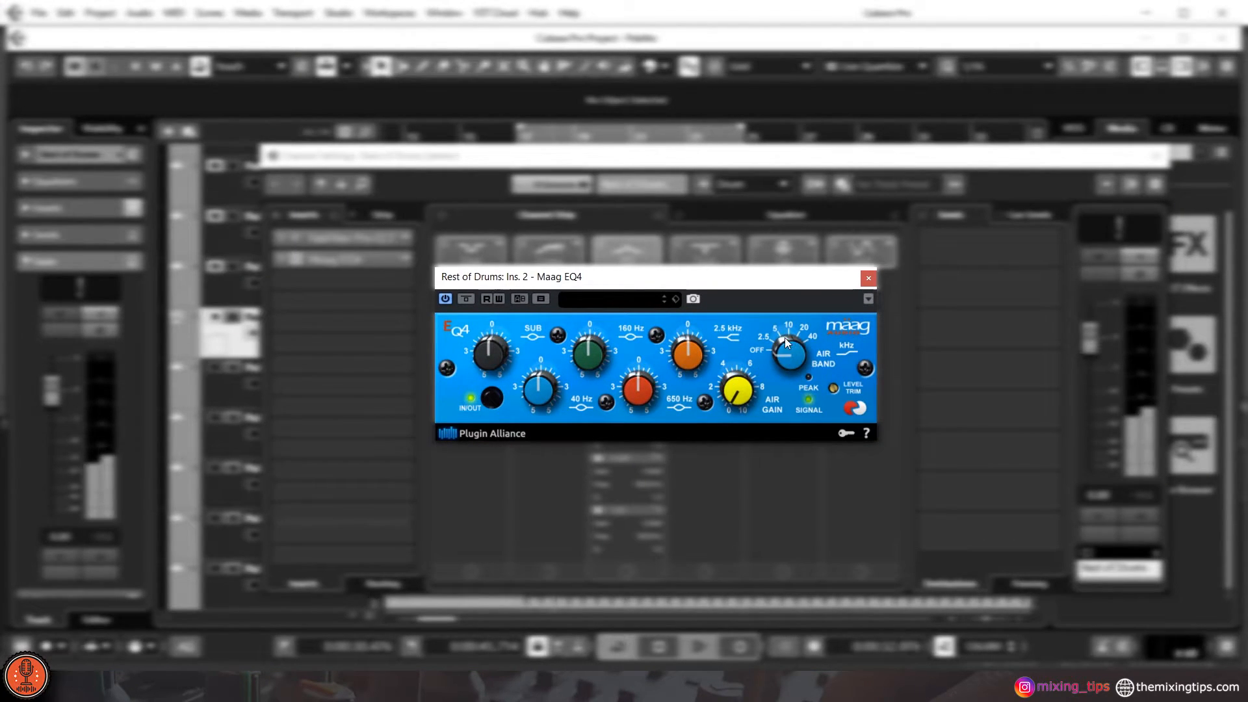
Set the Maag EQ4's air band to 5 kHz and its air gain to about 6, closing the plug-in and channel settings
mouse_move(737, 385)
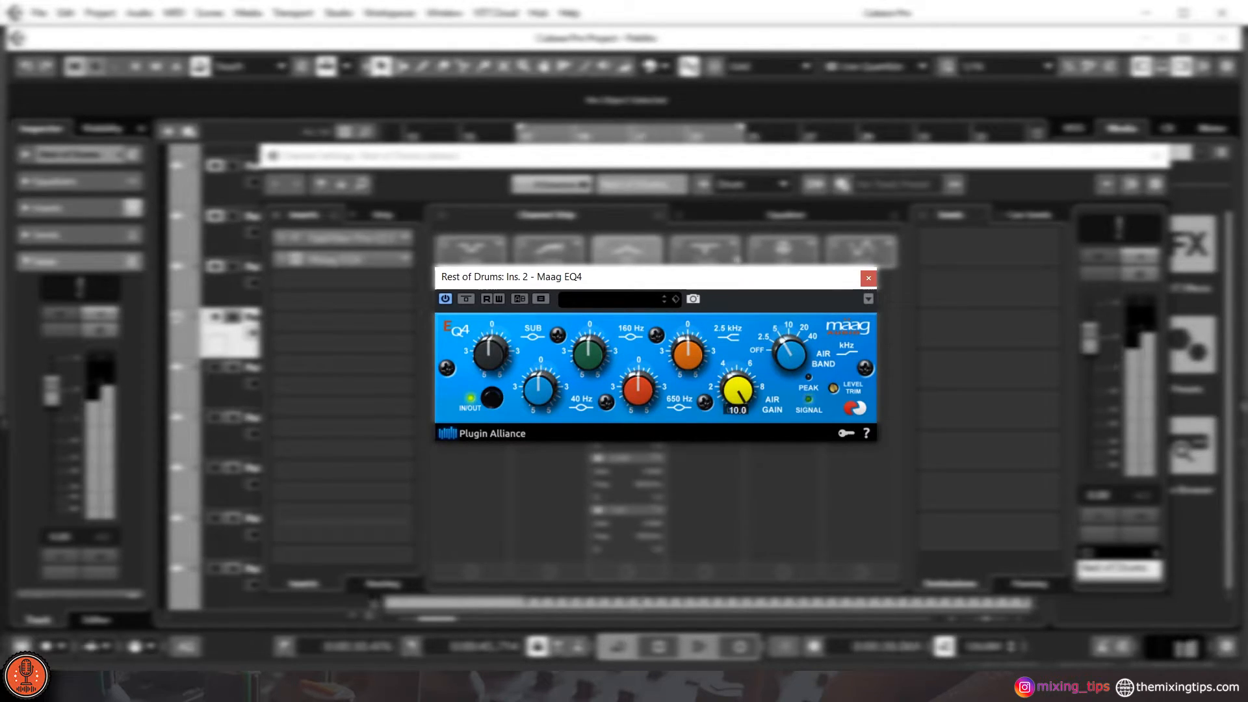
mouse_move(754, 341)
left_mouse_down()
mouse_move(755, 295)
mouse_move(759, 329)
left_mouse_up()
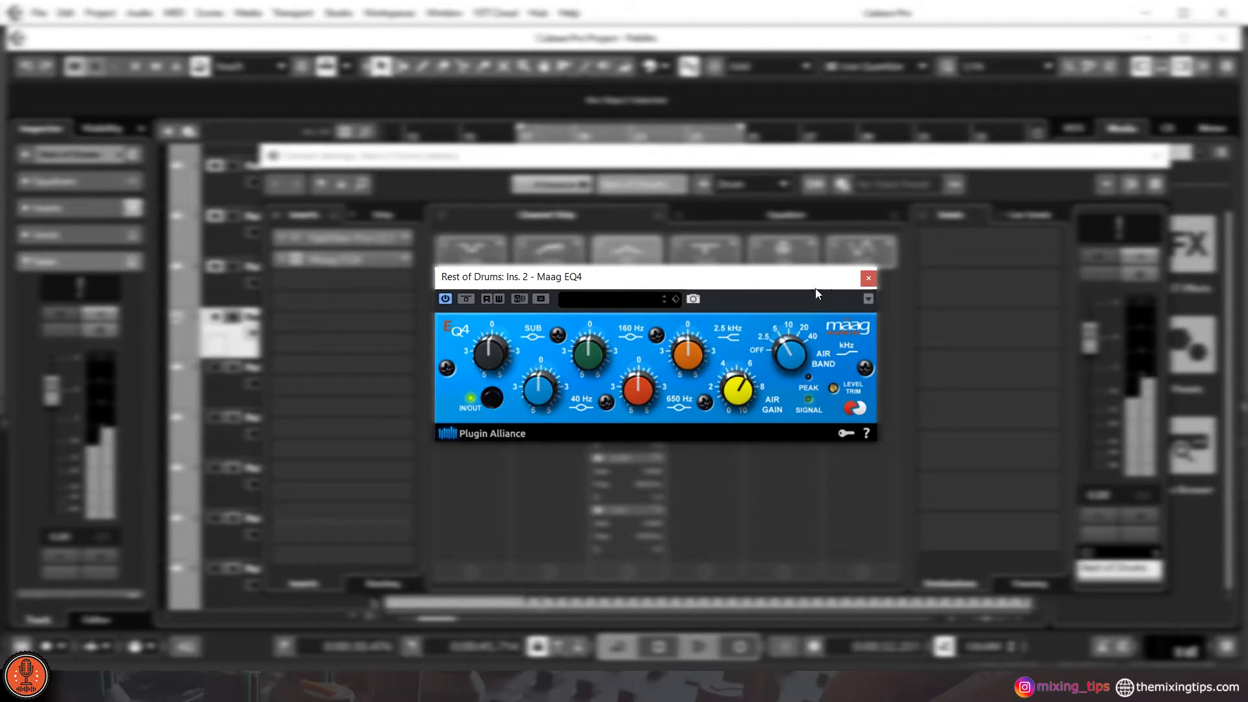
left_click(868, 280)
left_click(1161, 159)
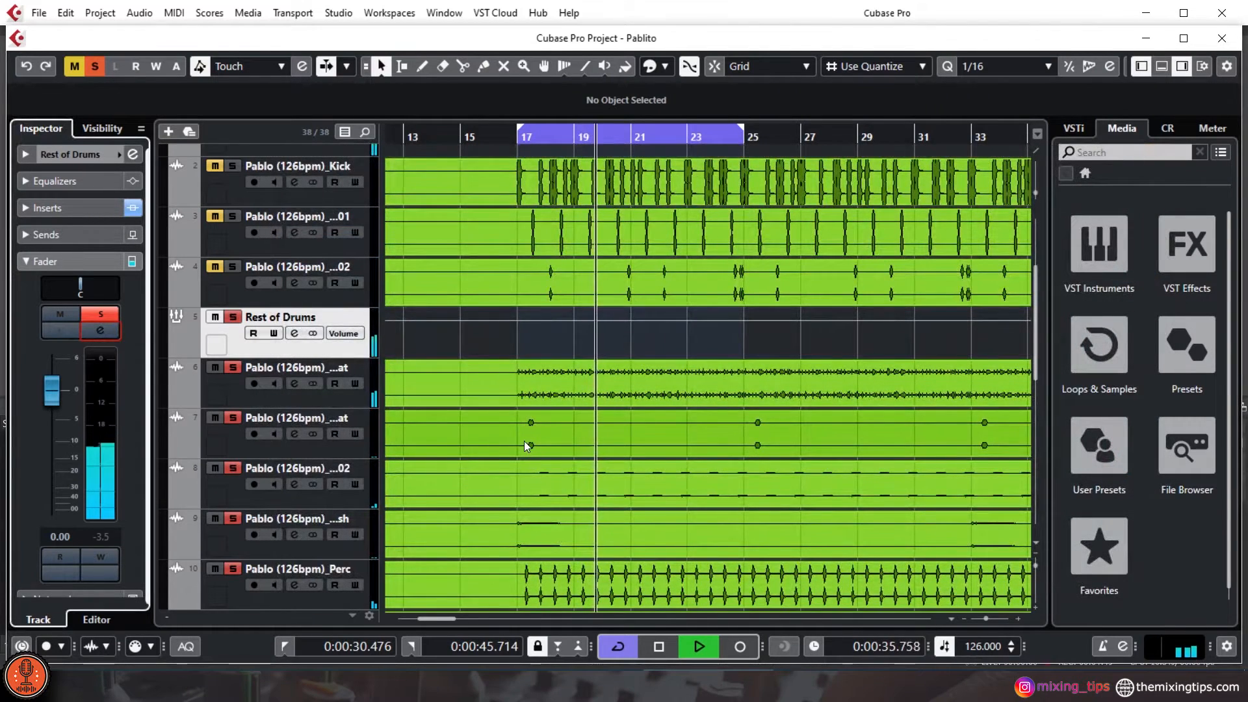
Solo the Drum group with all its tracks and lower the Rest of Drums volume to about -0.55 dB
scroll(524, 441, "up", 2)
left_click(232, 211)
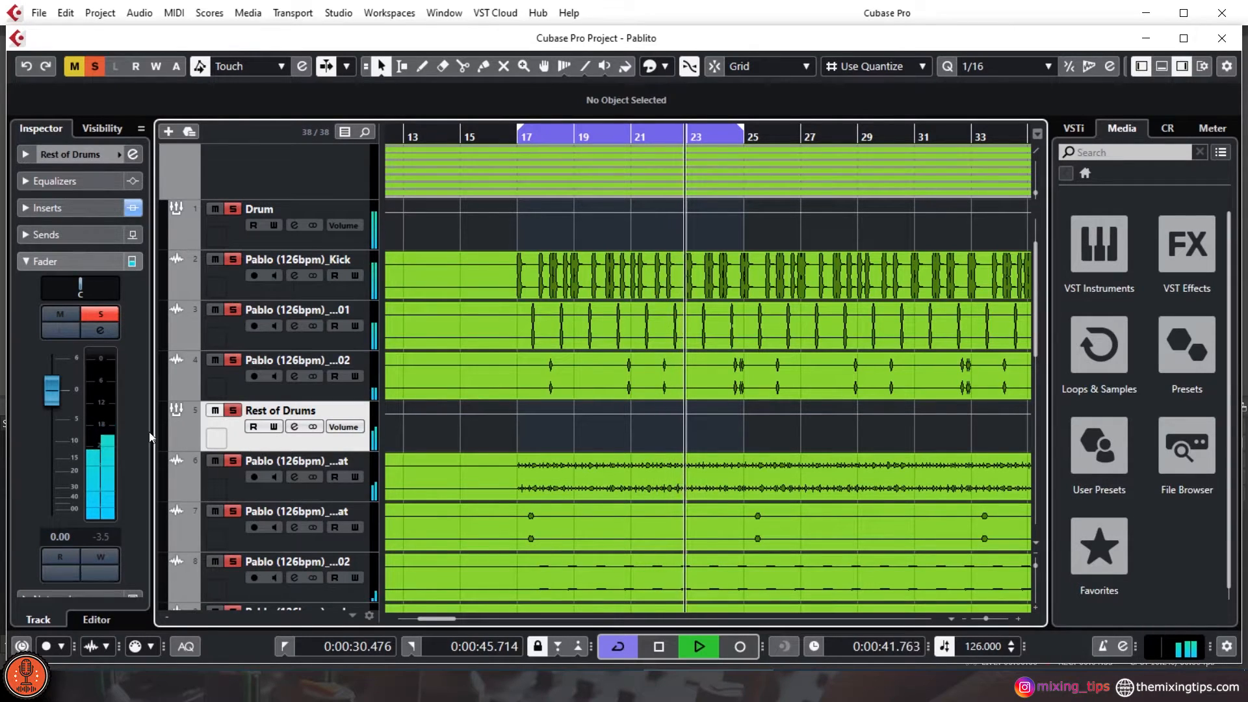
left_click_drag(57, 399, 57, 403)
Select the PercLoop track and lower its volume to about -1.52 dB
scroll(590, 432, "down", 2)
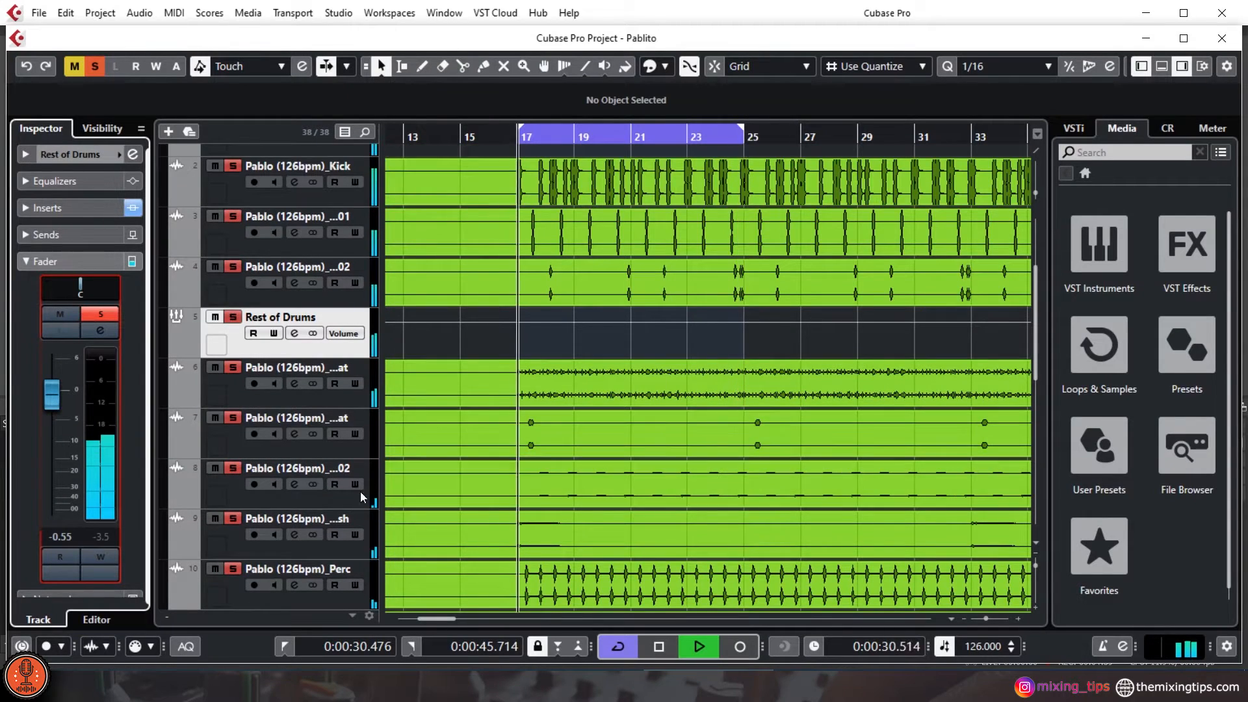
left_click(216, 468)
left_click(237, 468)
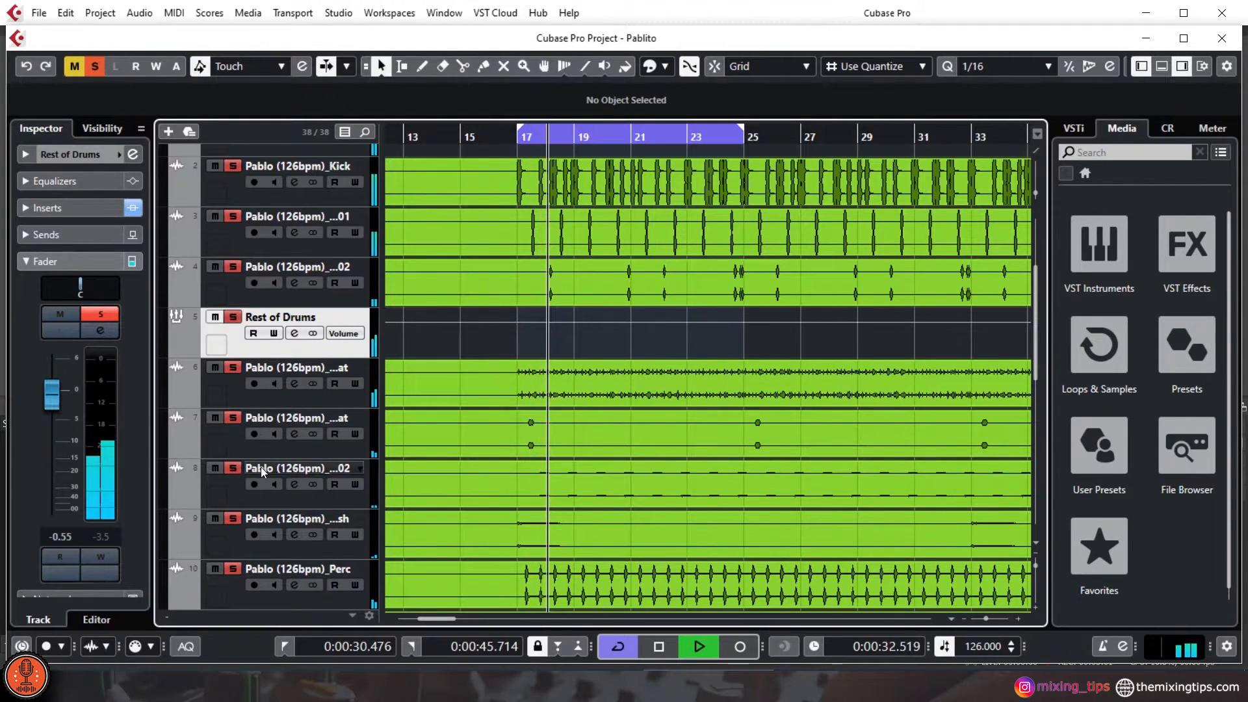
scroll(324, 499, "down", 2)
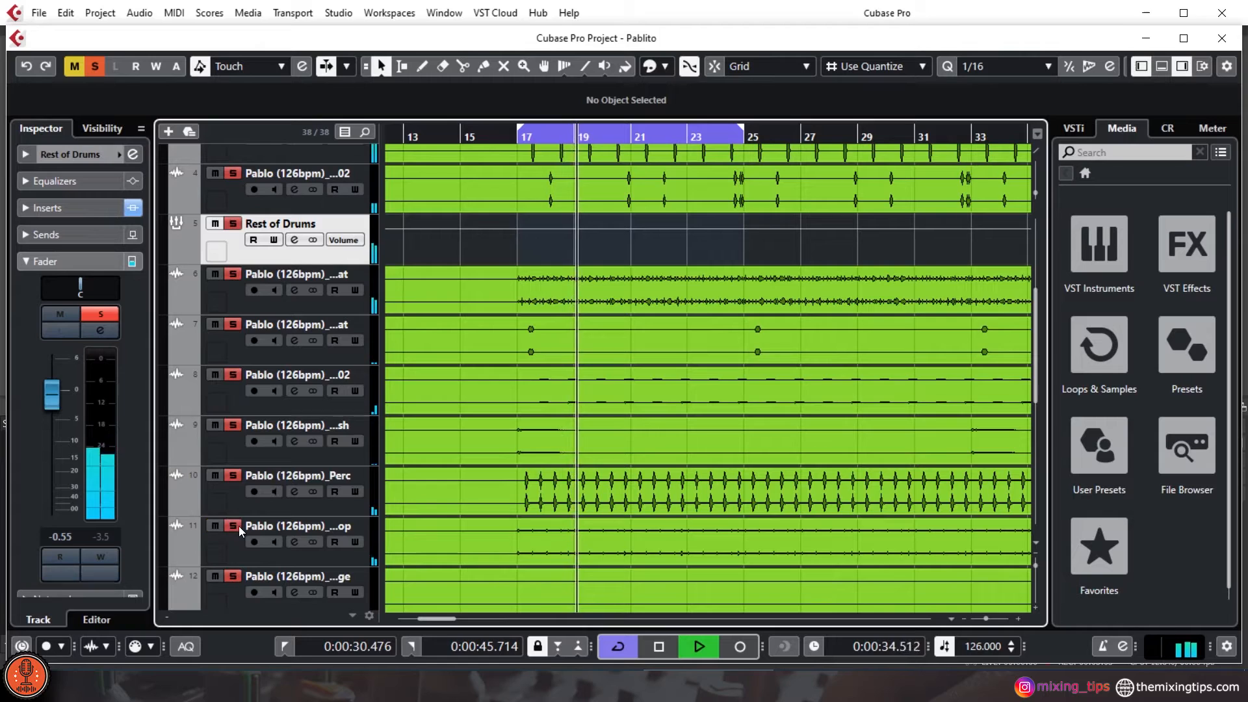
left_click(284, 561)
left_click_drag(53, 412, 52, 421)
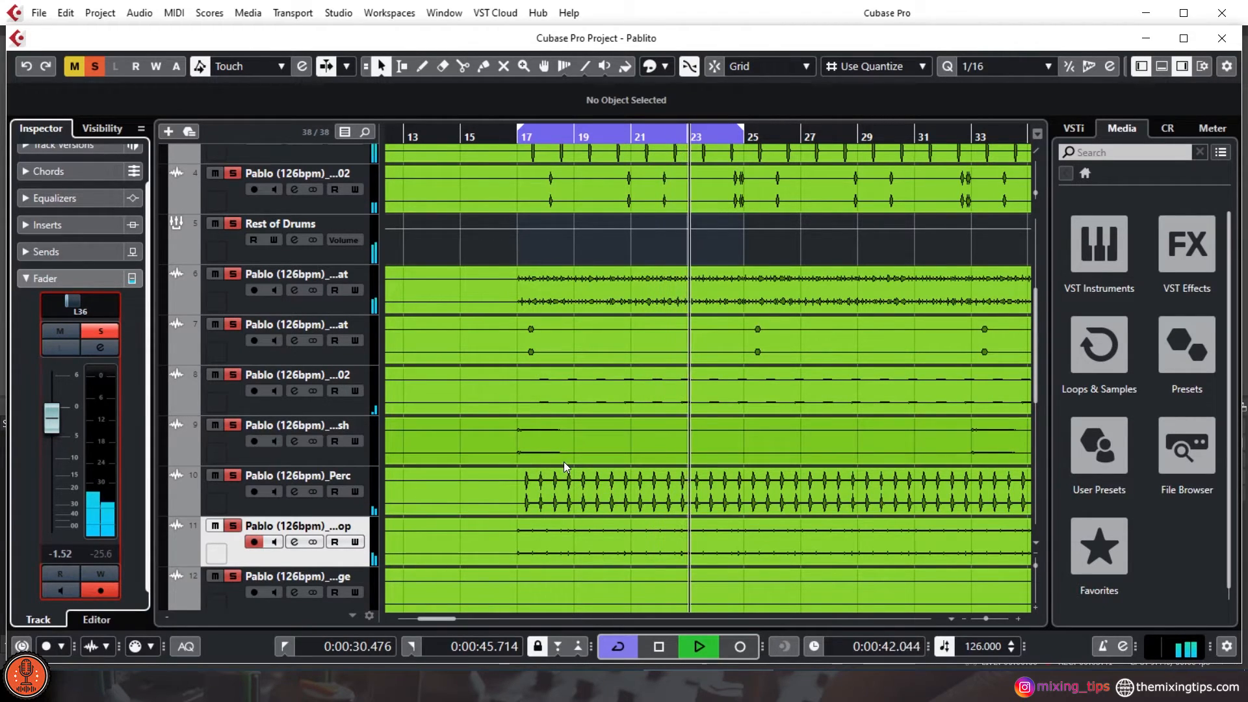
scroll(562, 461, "up", 2)
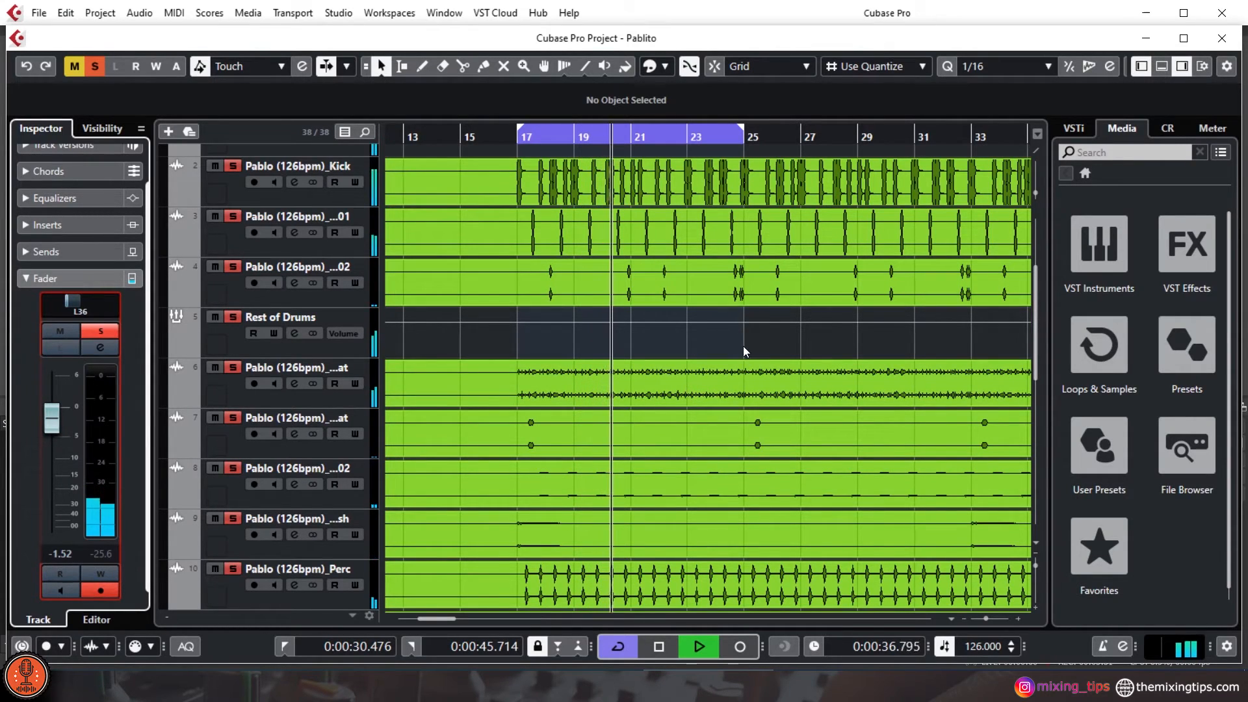
scroll(743, 346, "down", 2)
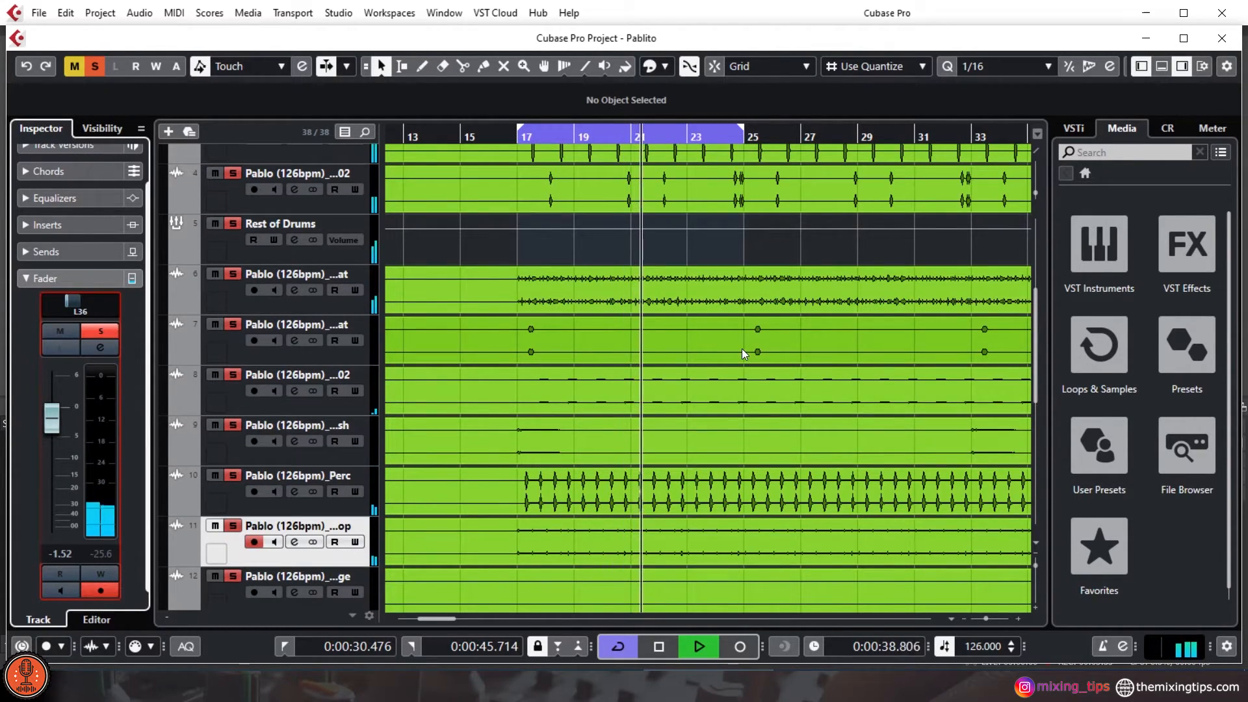
scroll(637, 427, "up", 2)
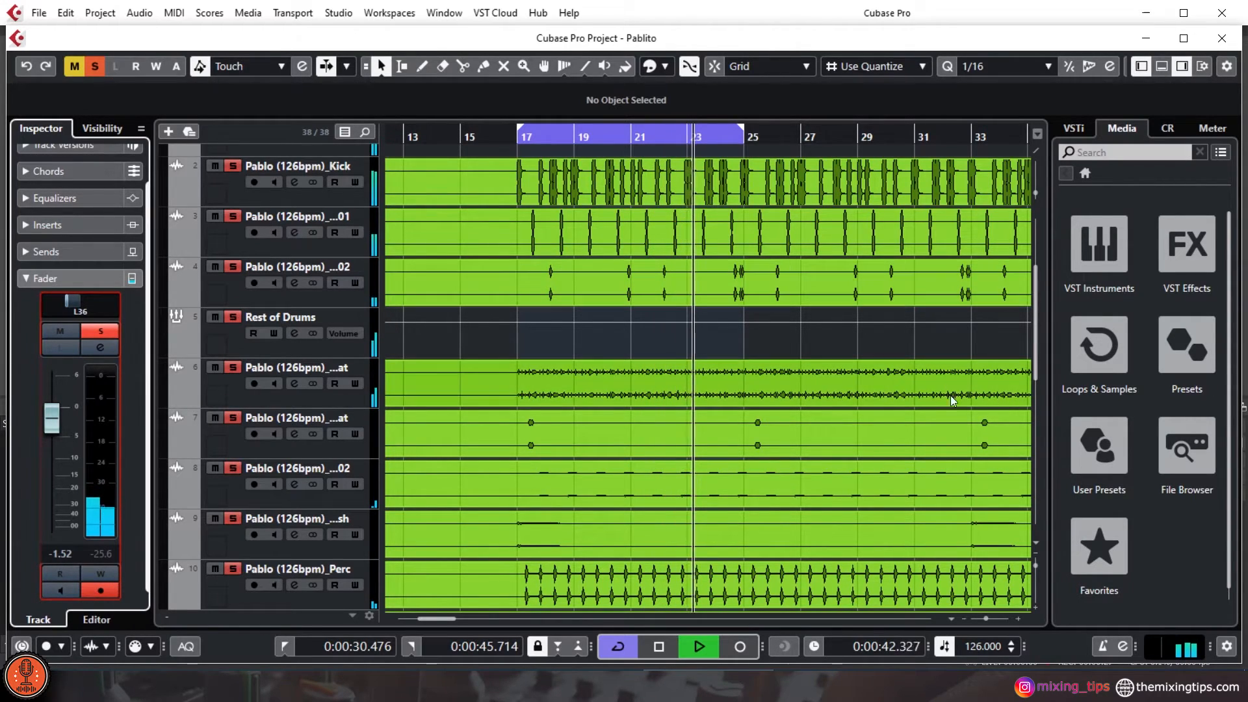
scroll(1036, 587, "down", 3)
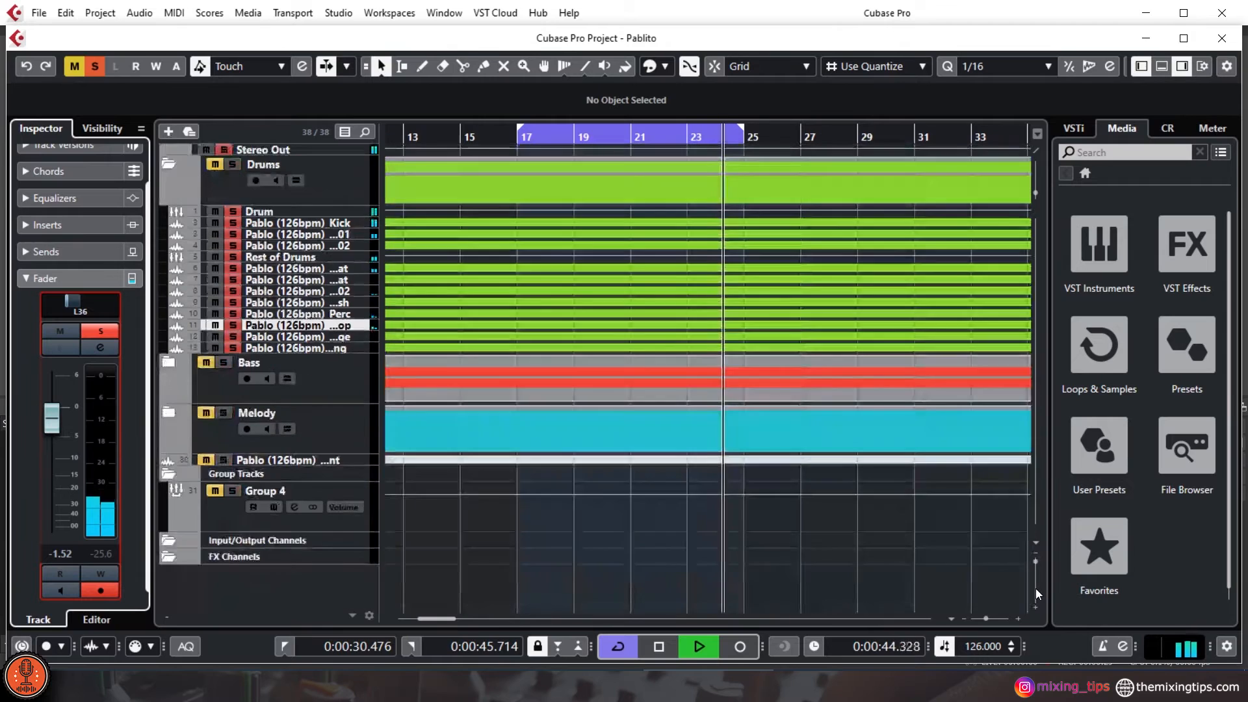
scroll(1035, 588, "up", 1)
scroll(868, 511, "up", 2)
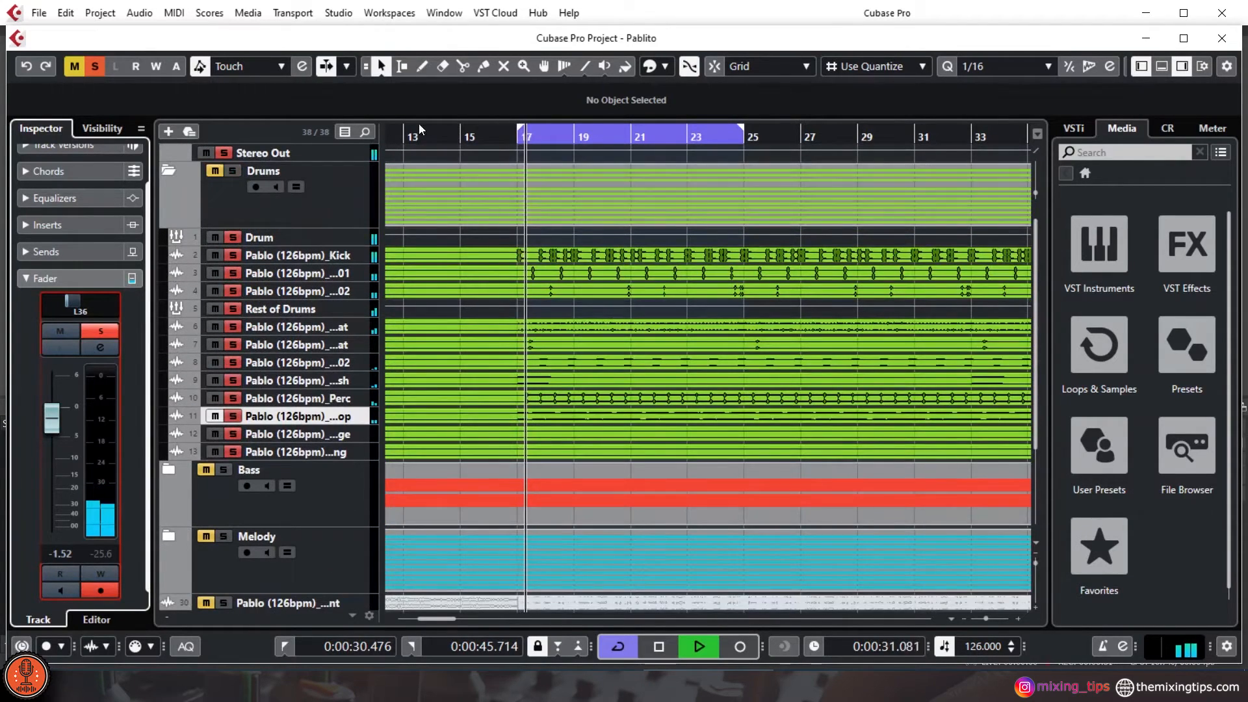
Check the Stereo Out level in the MixConsole after resetting its peak meter, and close the MixConsole
left_click(368, 13)
mouse_move(338, 13)
left_click(361, 56)
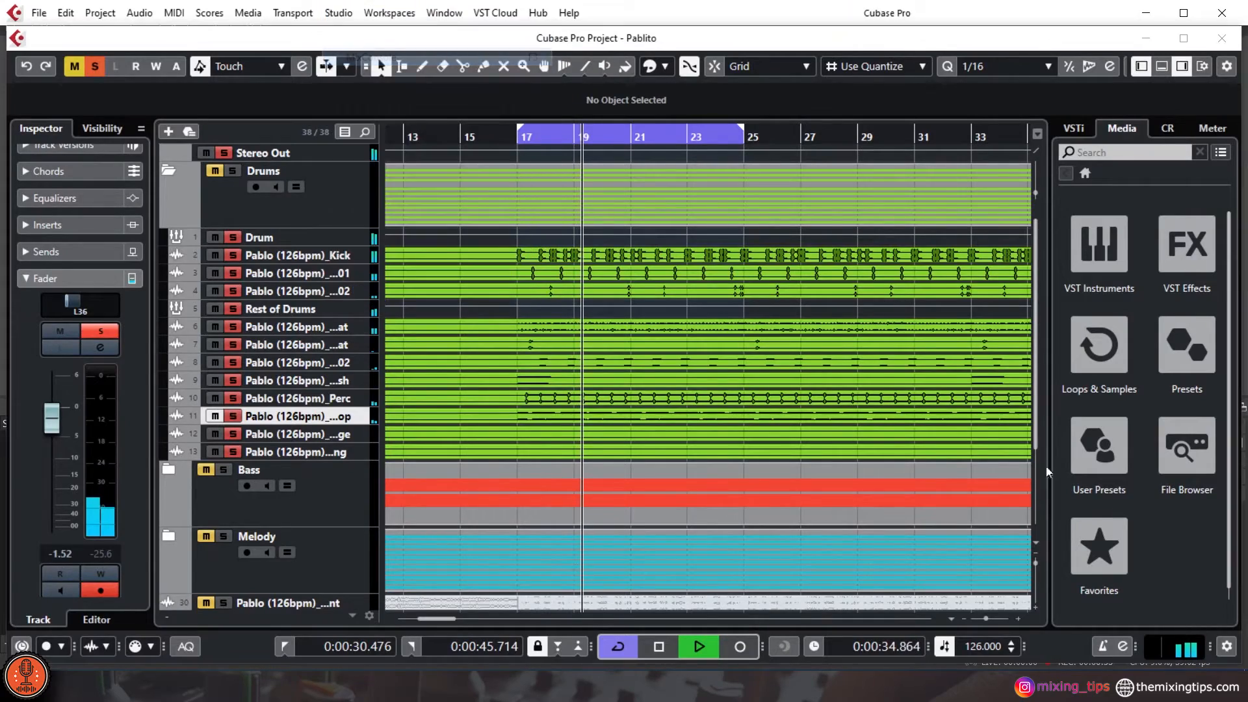
left_click_drag(740, 648, 1134, 655)
left_click(1135, 563)
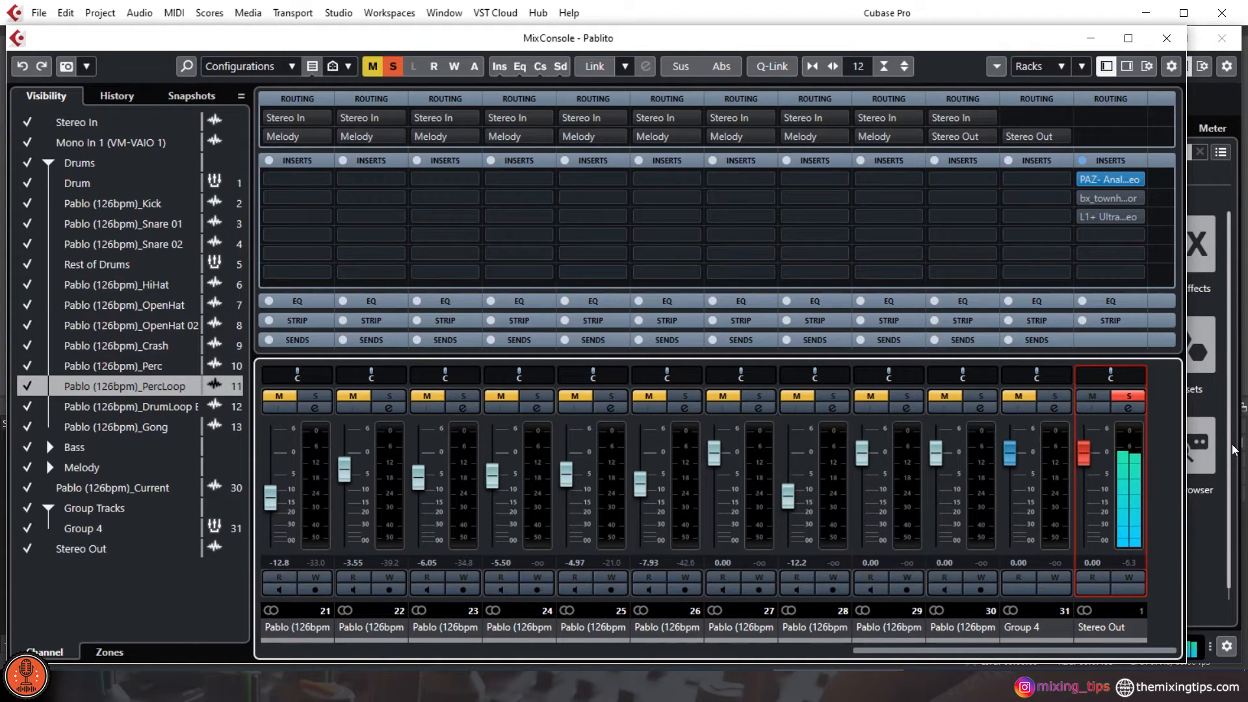
left_click(1167, 38)
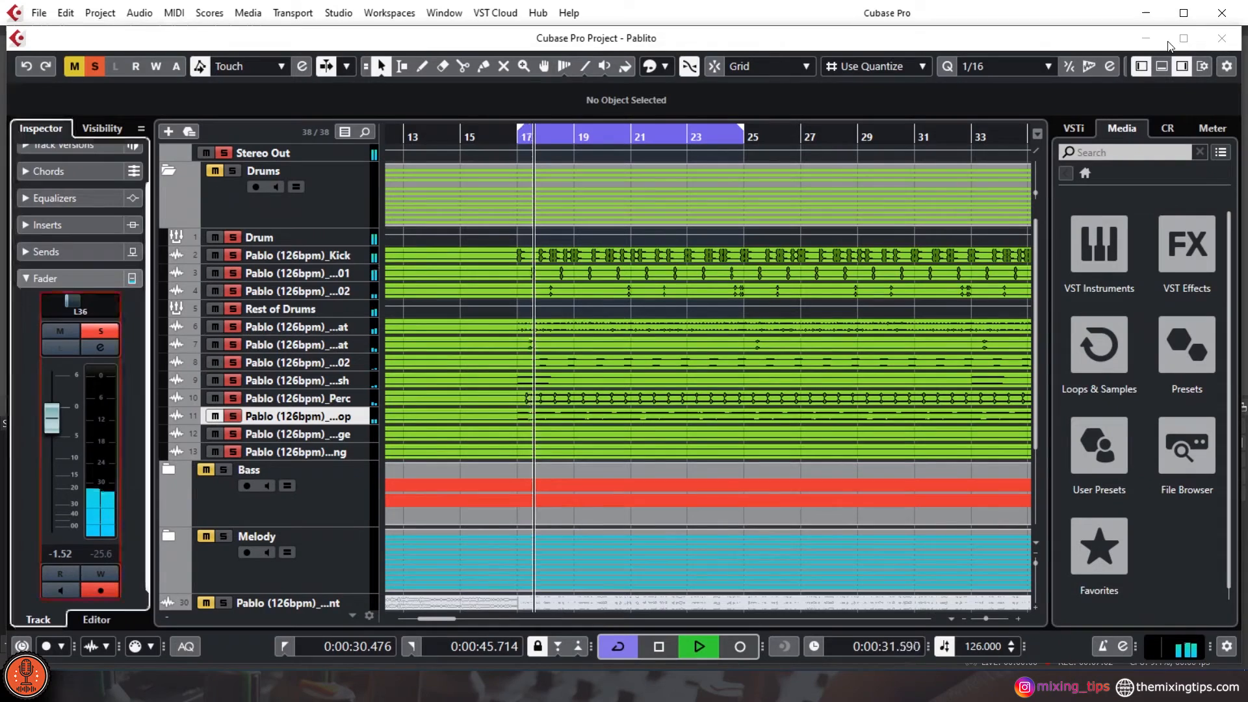
Stop playback, collapse the Drums folder and expand the Melody folder to look through its tracks
left_click(658, 646)
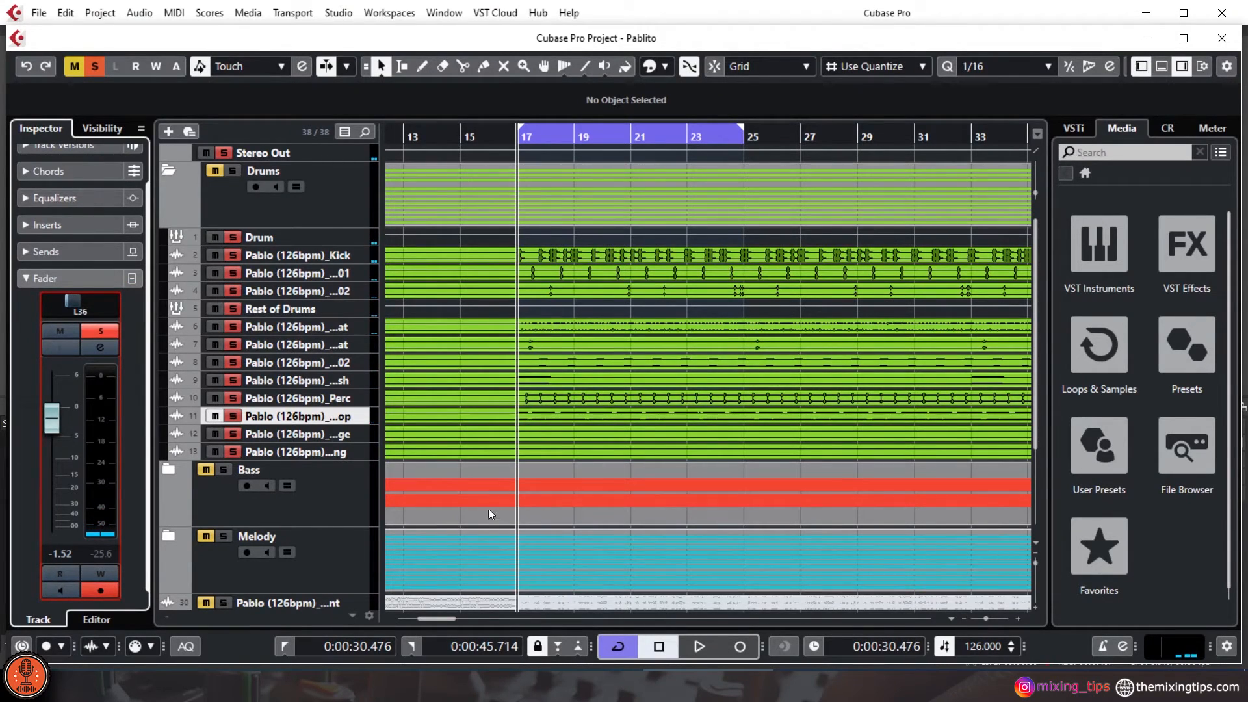
left_click(167, 174)
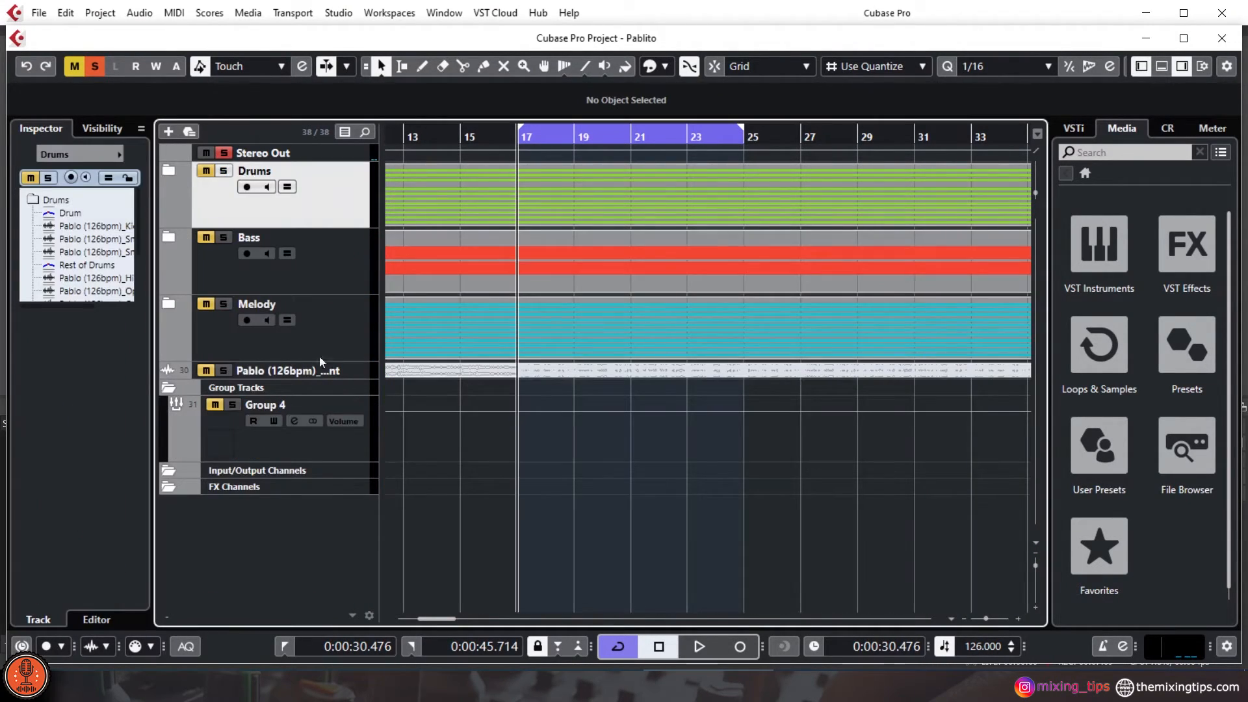
left_click(168, 302)
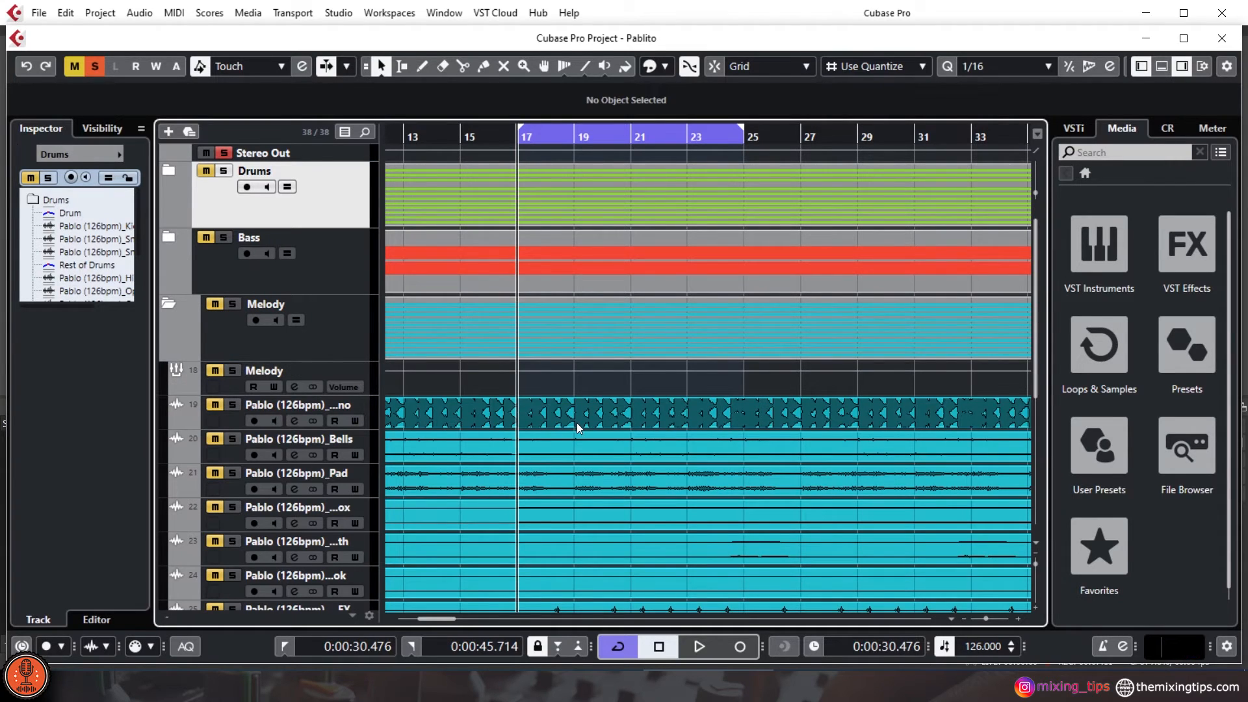
scroll(577, 425, "down", 2)
left_click_drag(451, 615, 444, 618)
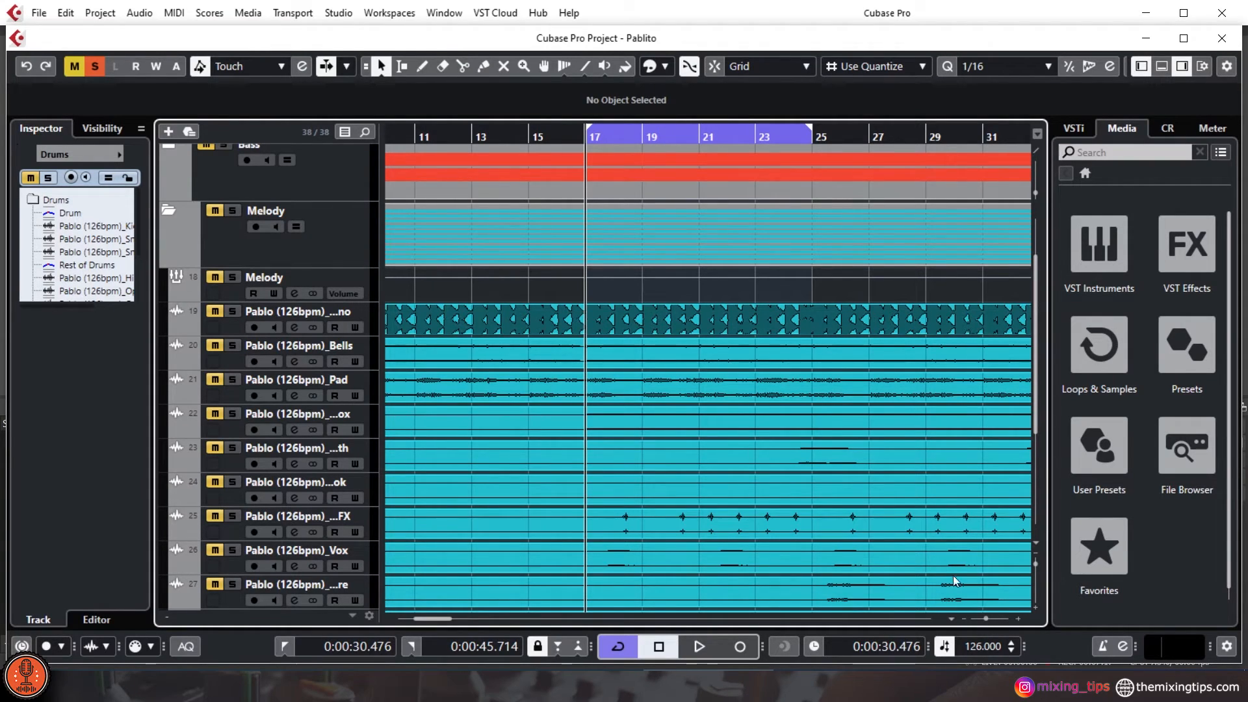
scroll(989, 459, "down", 6)
scroll(989, 461, "up", 3)
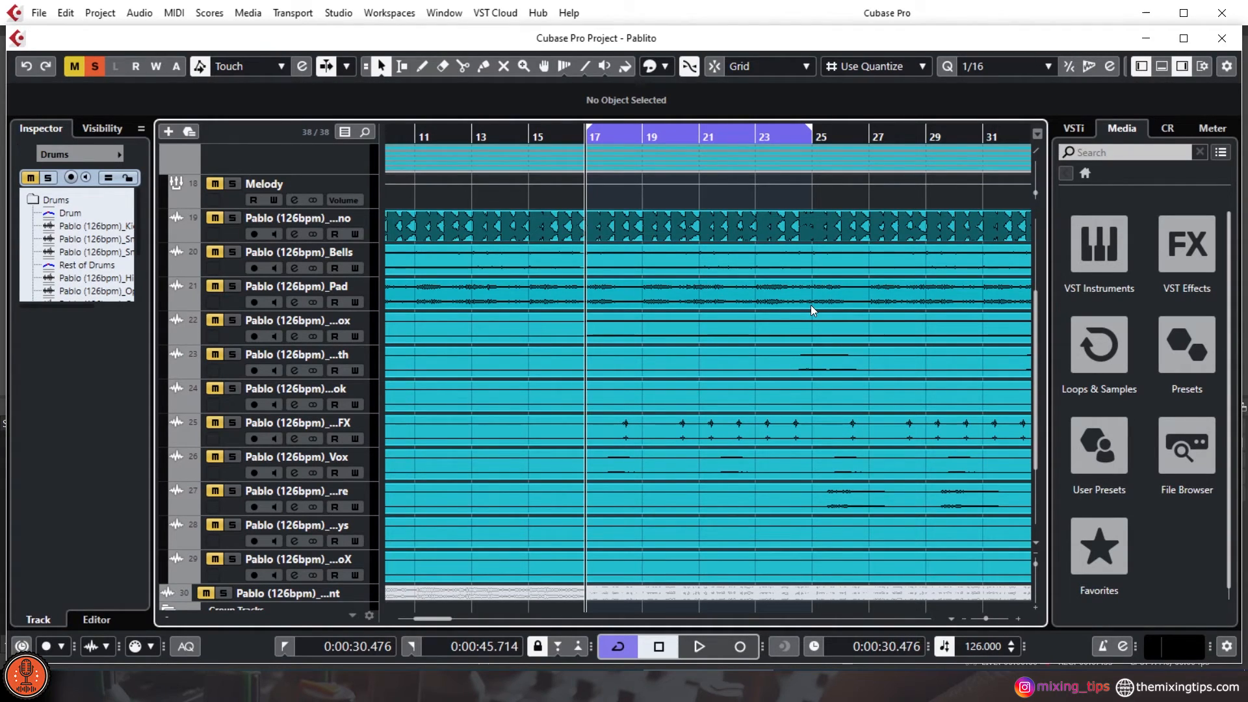
Solo the Drums and Bass folders during playback and expand the Bass folder to show its tracks
left_click(700, 646)
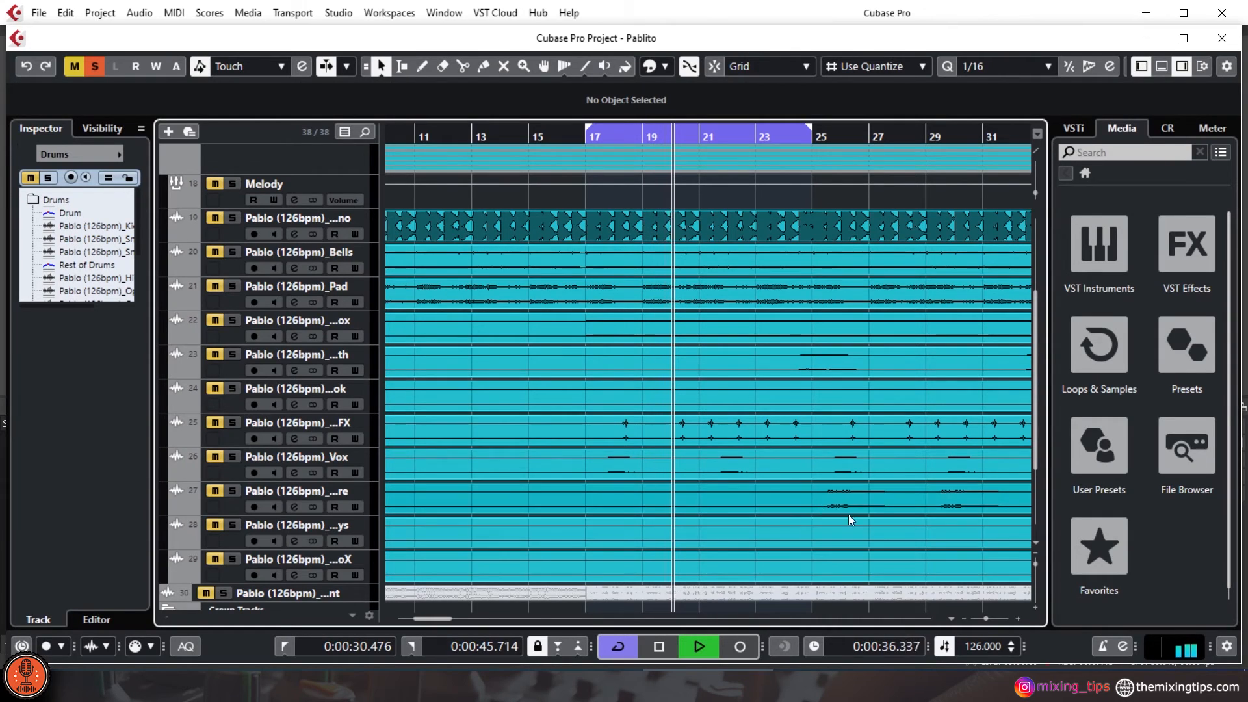
scroll(1001, 461, "up", 3)
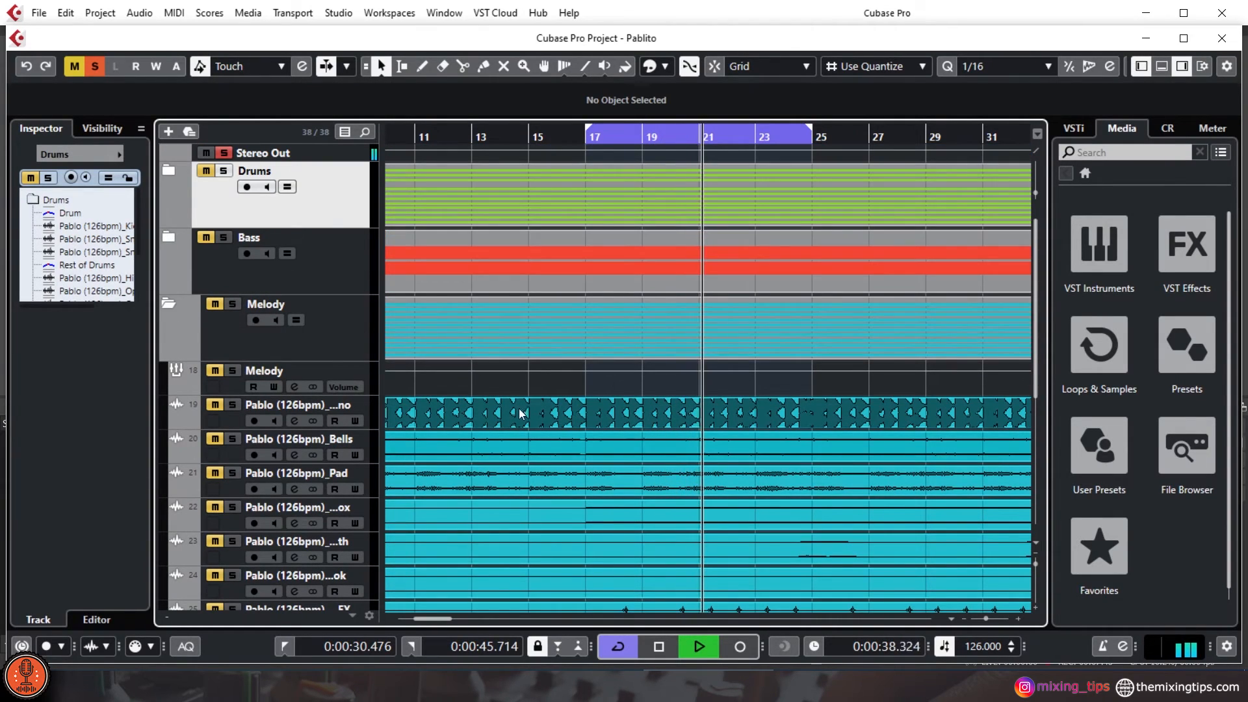
left_click(208, 242)
left_click(223, 237)
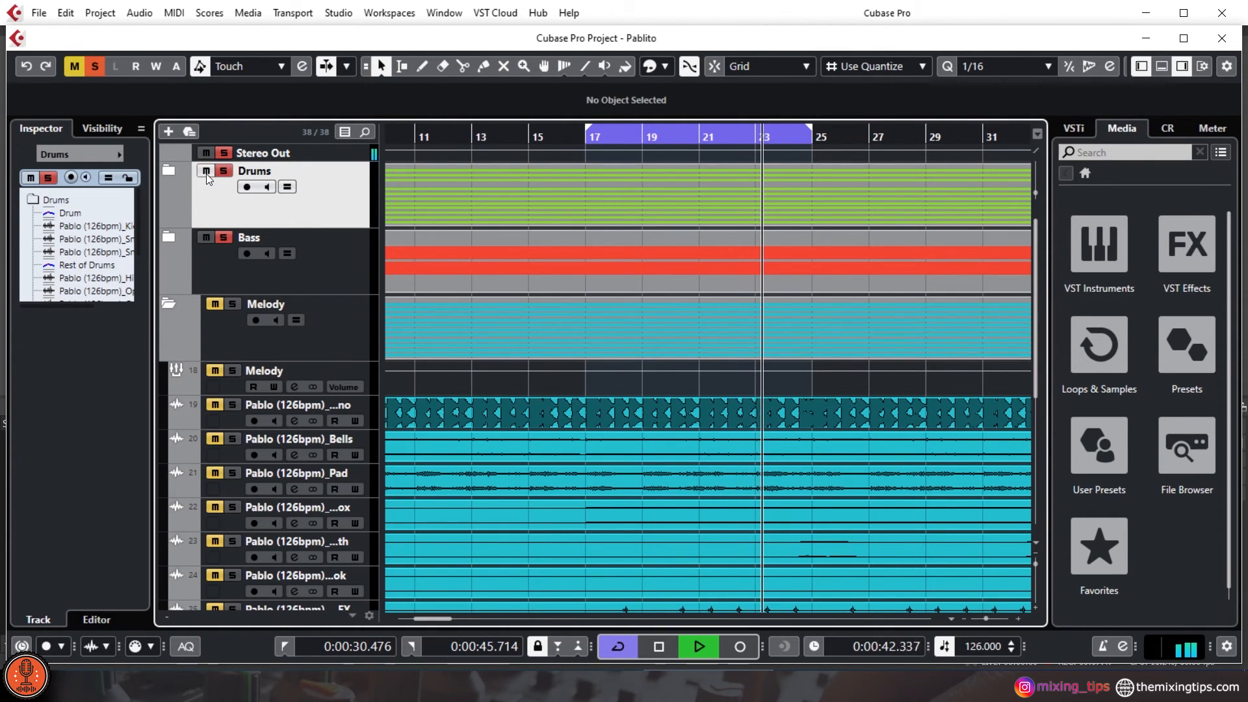
left_click(164, 239)
scroll(569, 432, "down", 3)
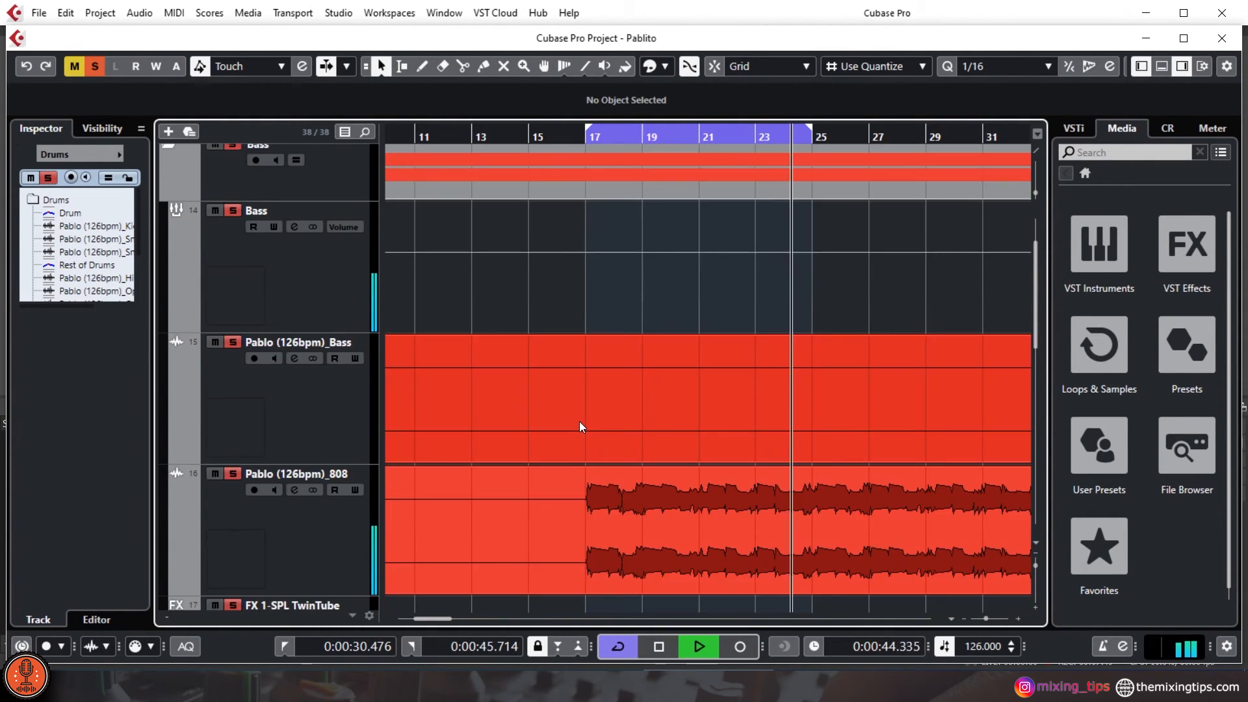